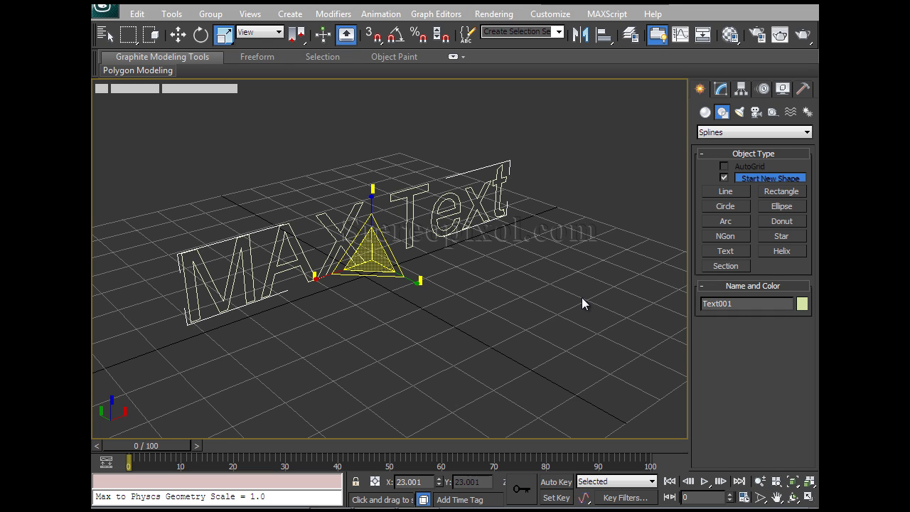
# Step: Create a standard box beside the text, about 1'7" long, 2'0" wide and 1'2" high
pyautogui.click(582, 297)
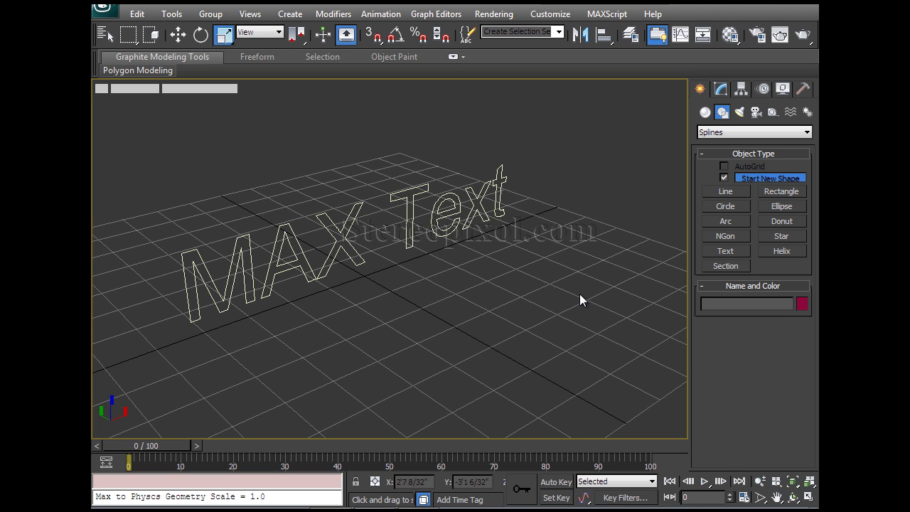
pyautogui.click(705, 112)
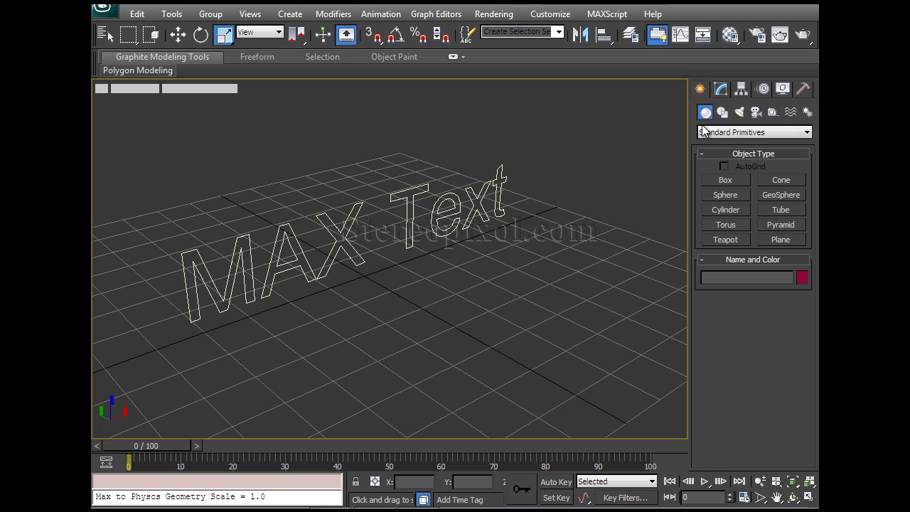
pyautogui.click(726, 180)
pyautogui.moveTo(491, 288); pyautogui.dragTo(477, 362)
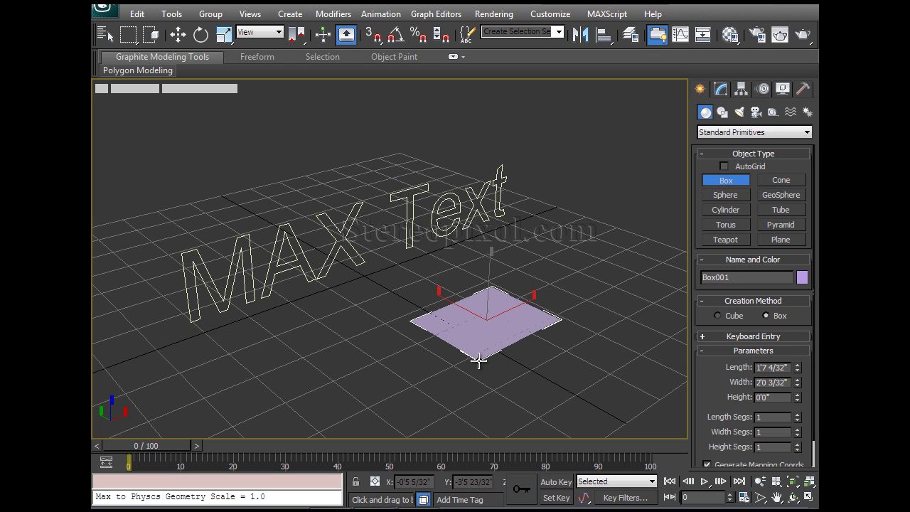
pyautogui.rightClick(506, 296)
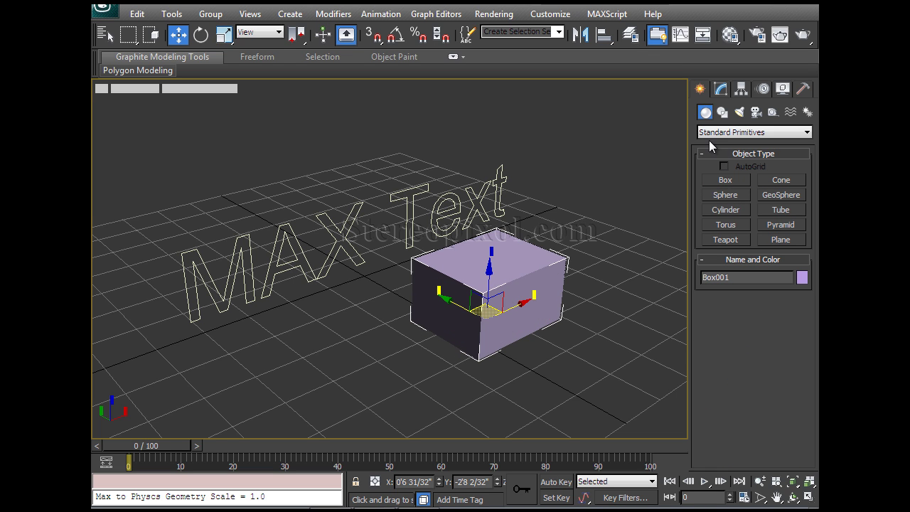
# Step: Check which modifiers are available for the box, and delete the box
pyautogui.click(721, 88)
pyautogui.click(732, 129)
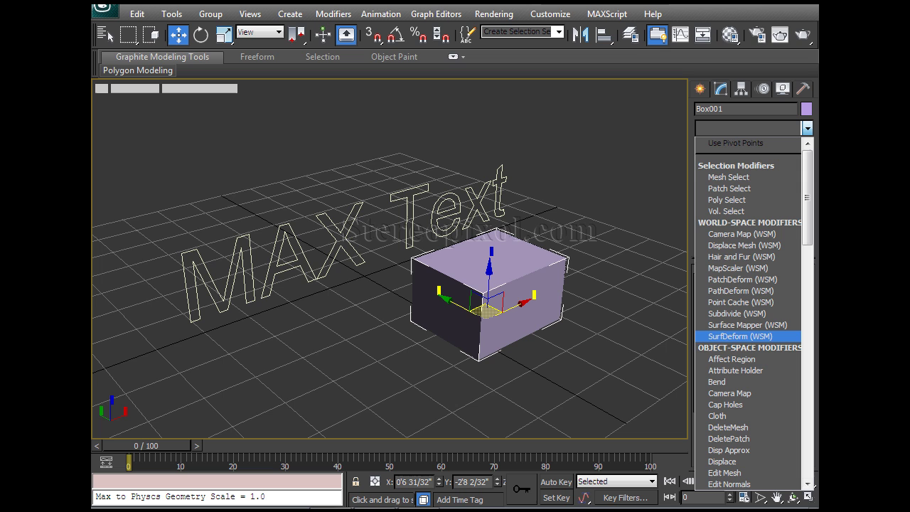
pyautogui.moveTo(808, 189)
pyautogui.mouseDown()
pyautogui.moveTo(813, 436)
pyautogui.moveTo(809, 191)
pyautogui.mouseUp()
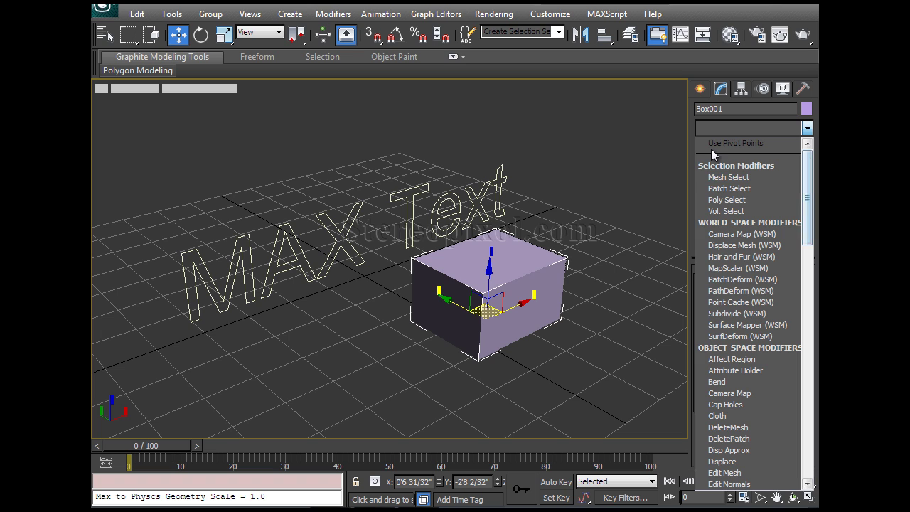
pyautogui.click(532, 279)
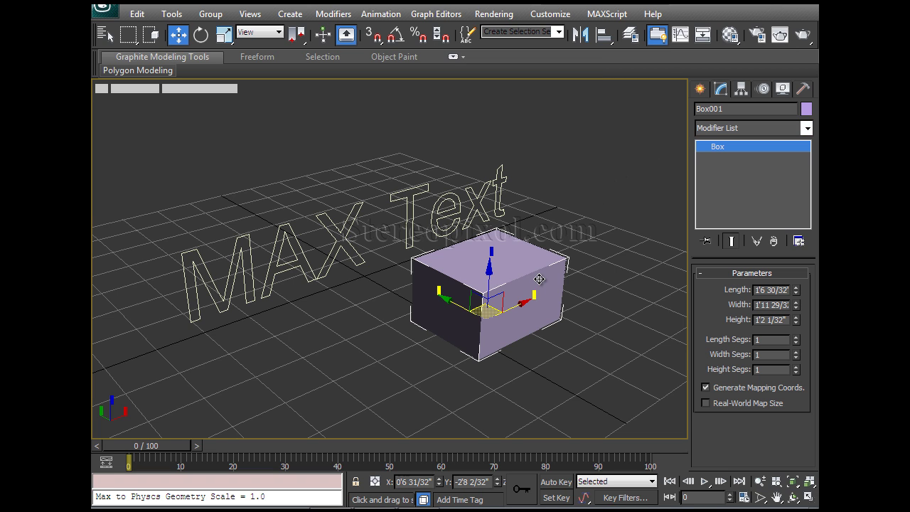
pyautogui.press('Delete')
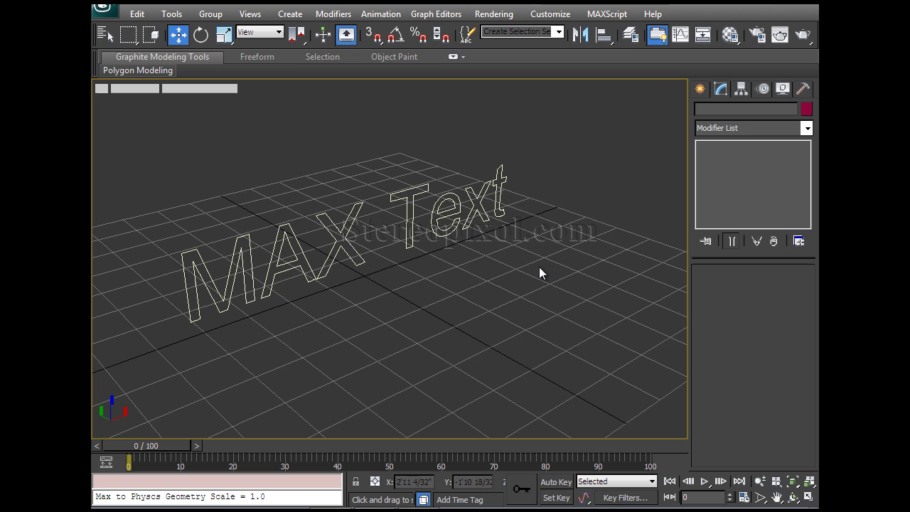
# Step: Select the MAX Text spline shape in the viewport
pyautogui.keyDown('alt'); pyautogui.moveTo(450, 299); pyautogui.dragTo(431, 331, button='middle'); pyautogui.keyUp('alt')
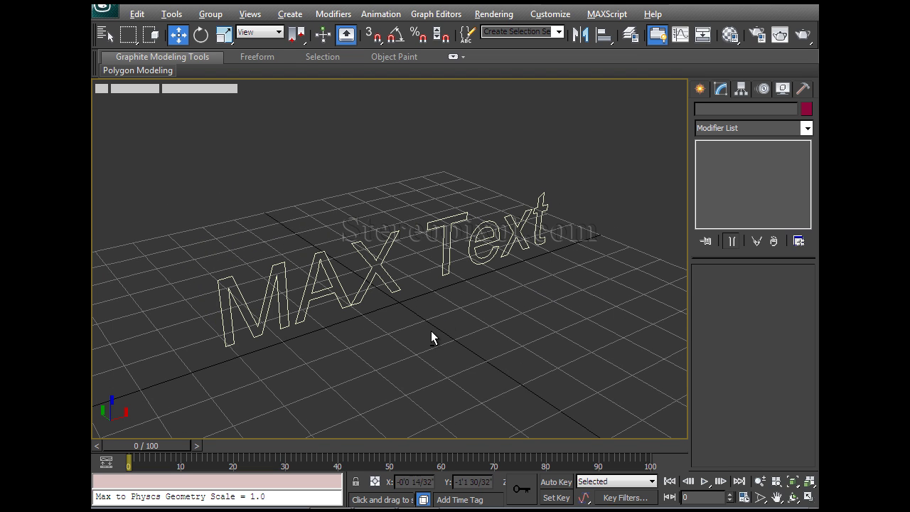
pyautogui.click(365, 283)
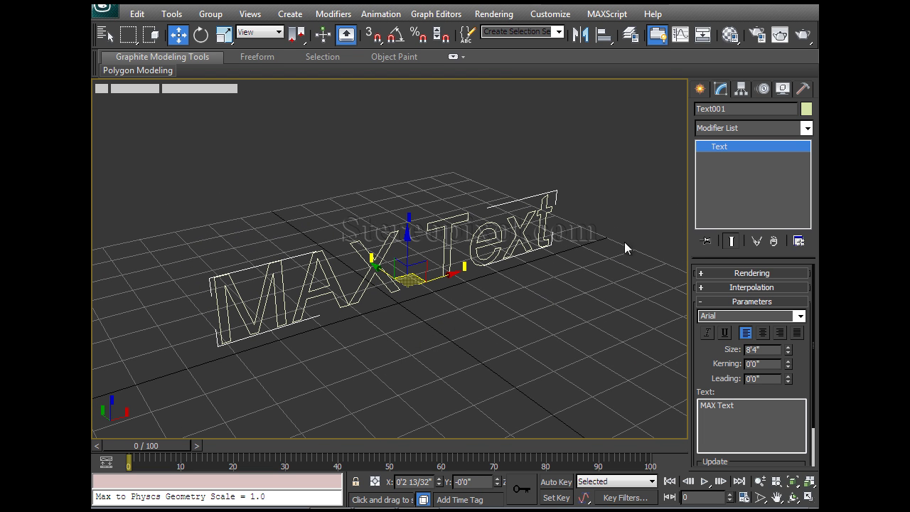
pyautogui.keyDown('alt'); pyautogui.moveTo(515, 323); pyautogui.dragTo(503, 337, button='middle'); pyautogui.keyUp('alt')
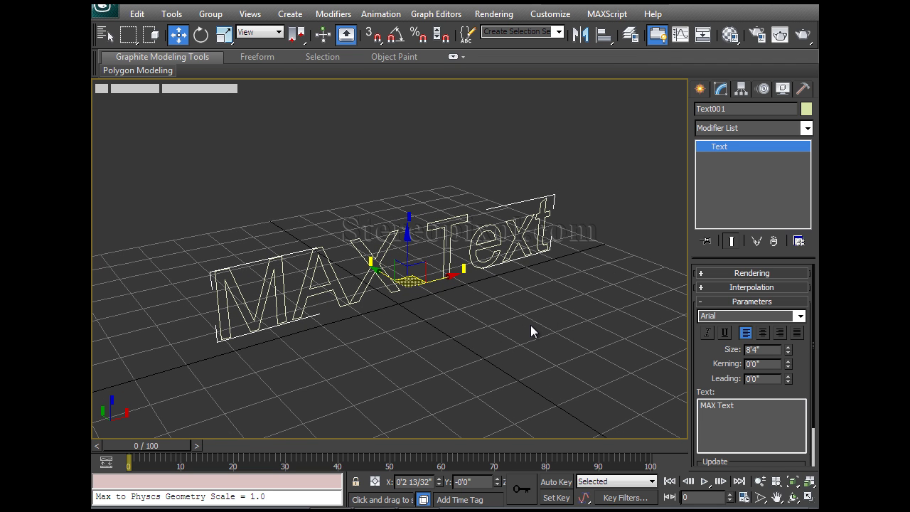
pyautogui.click(702, 91)
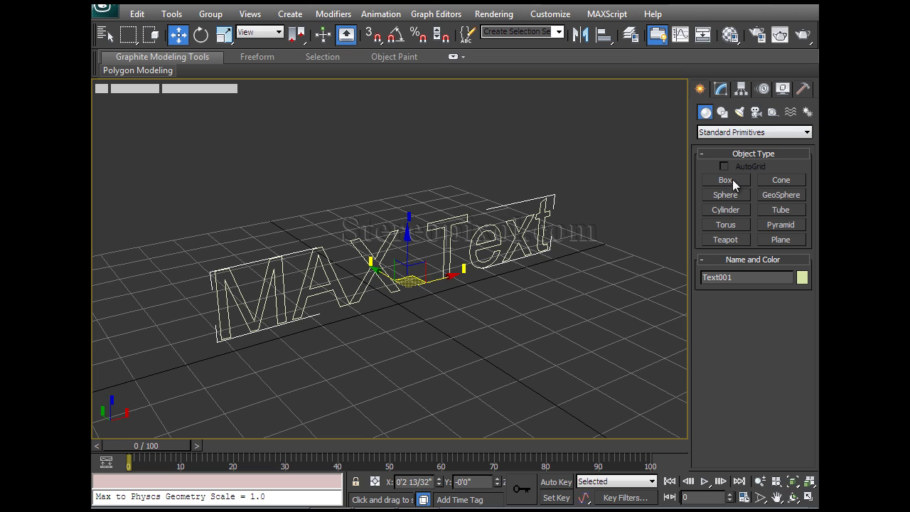
pyautogui.click(723, 112)
pyautogui.click(739, 252)
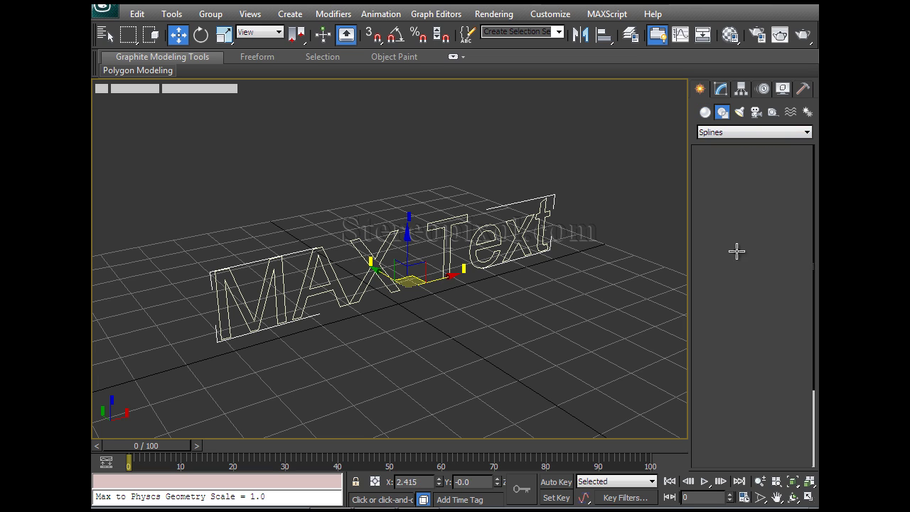
pyautogui.press('w')
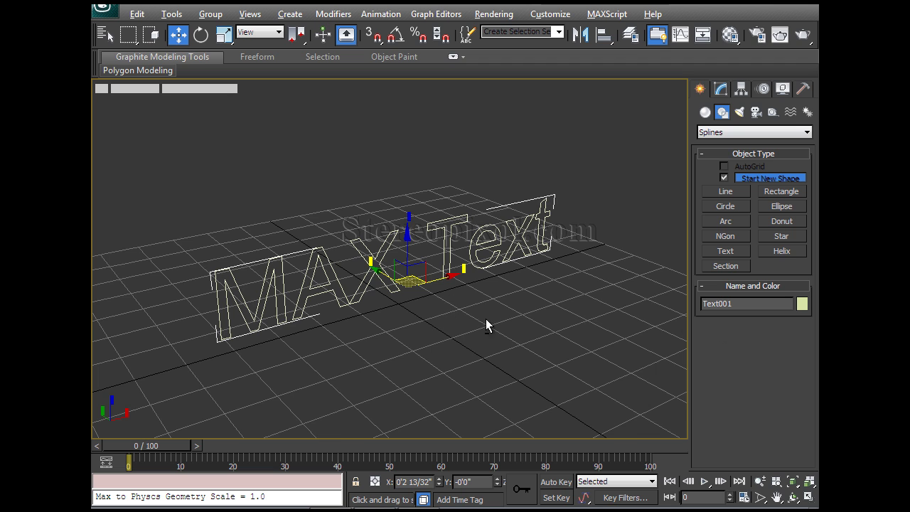
pyautogui.keyDown('alt'); pyautogui.moveTo(486, 319); pyautogui.dragTo(586, 198, button='middle'); pyautogui.keyUp('alt')
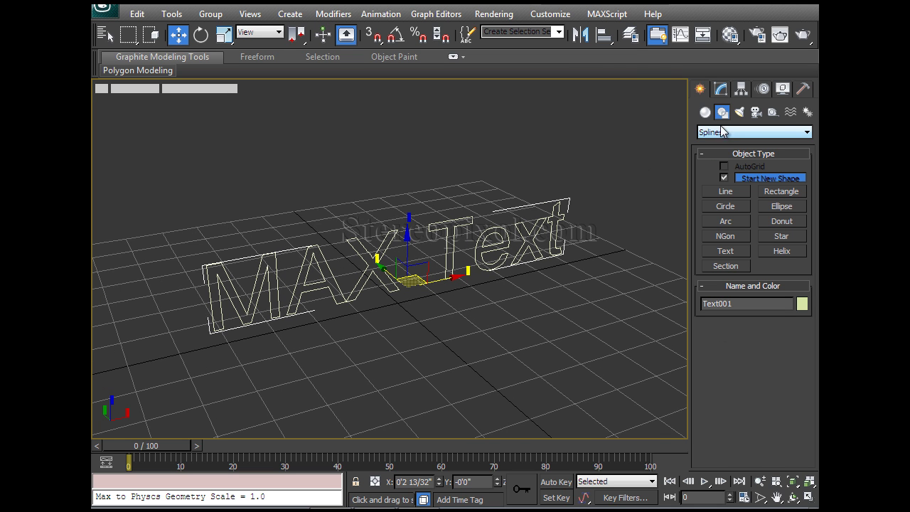
# Step: Apply the Bevel modifier to the MAX Text shape
pyautogui.click(721, 89)
pyautogui.click(736, 128)
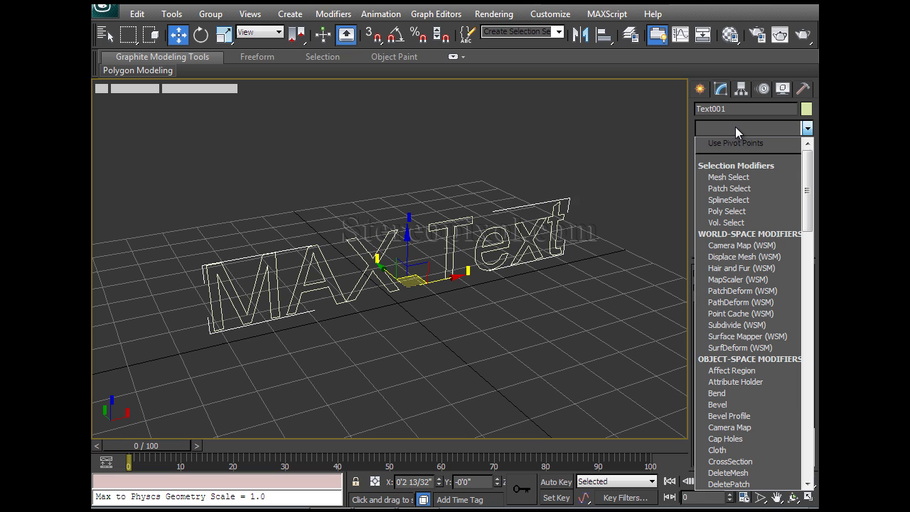
pyautogui.click(750, 406)
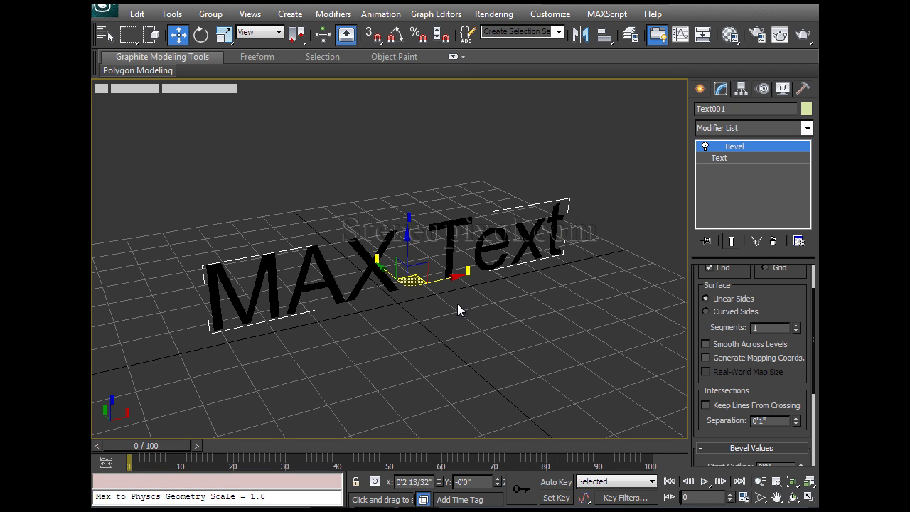
pyautogui.moveTo(438, 358)
pyautogui.keyDown('alt'); pyautogui.mouseDown(button='middle')
pyautogui.moveTo(603, 352)
pyautogui.moveTo(442, 353)
pyautogui.mouseUp(button='middle'); pyautogui.keyUp('alt')
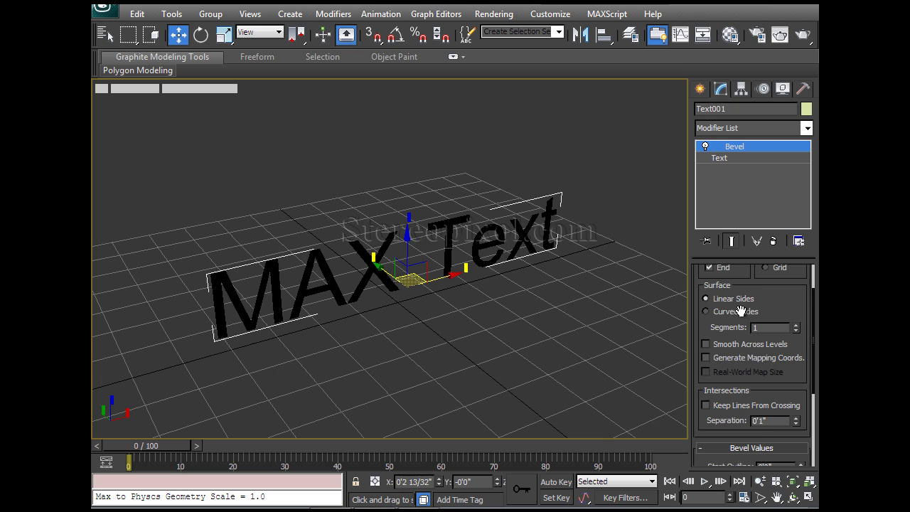
# Step: Set the Level 1 height in the Bevel Values to 0'7 16/32", leaving Level 2 disabled
pyautogui.moveTo(786, 312); pyautogui.dragTo(773, 390)
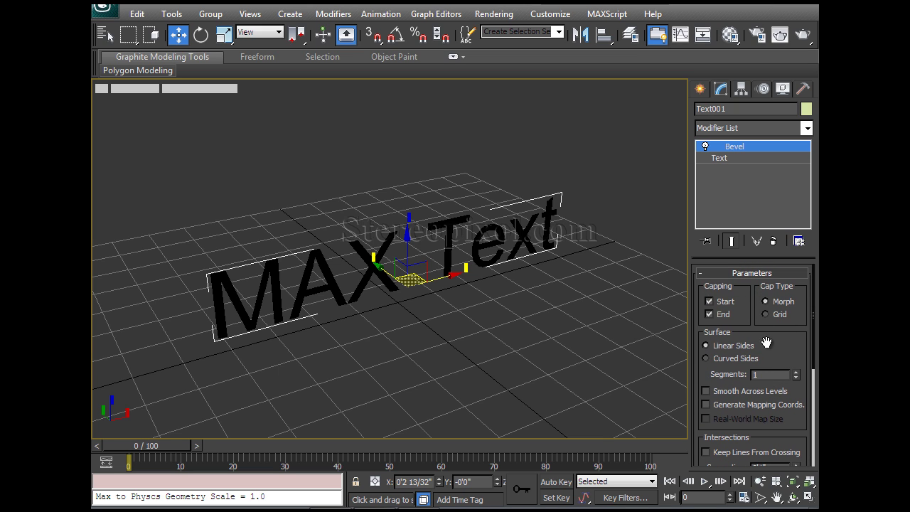
pyautogui.moveTo(785, 347); pyautogui.dragTo(796, 392)
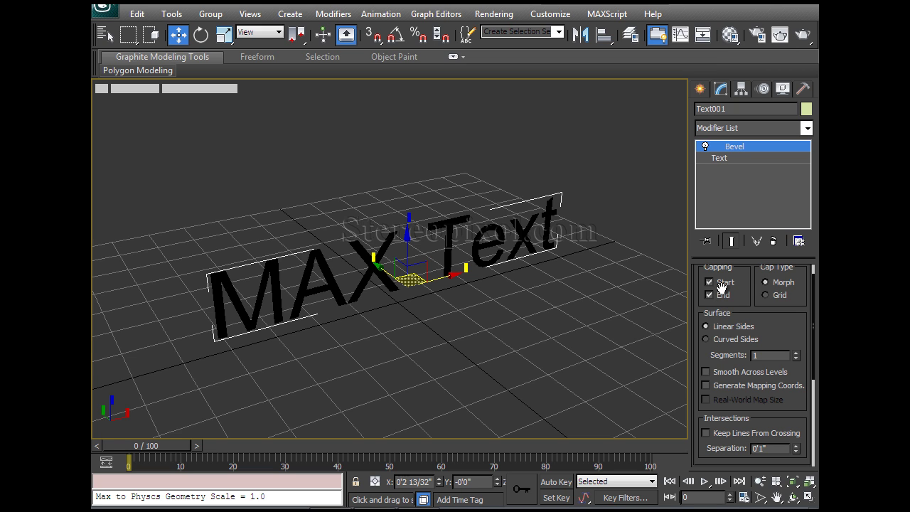
pyautogui.moveTo(775, 328); pyautogui.dragTo(786, 174)
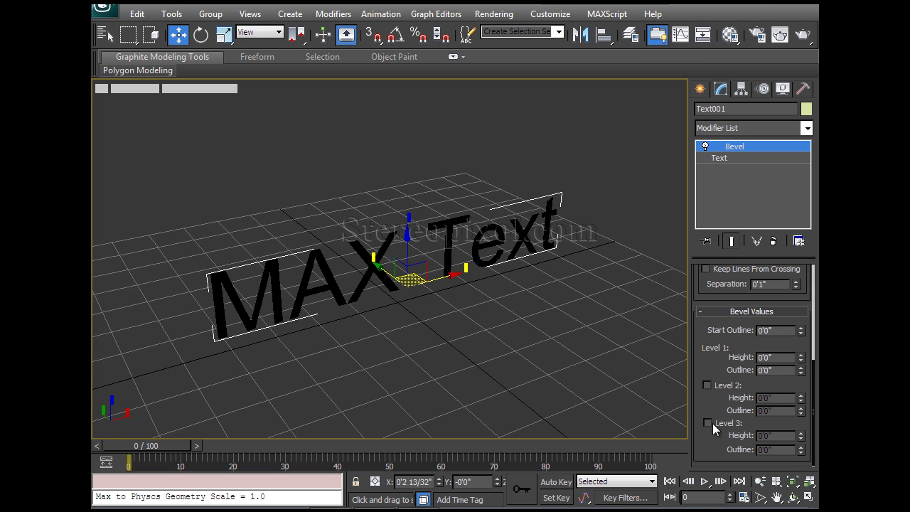
pyautogui.click(707, 386)
pyautogui.click(707, 385)
pyautogui.moveTo(801, 360)
pyautogui.mouseDown()
pyautogui.moveTo(810, 180)
pyautogui.moveTo(807, 346)
pyautogui.mouseUp()
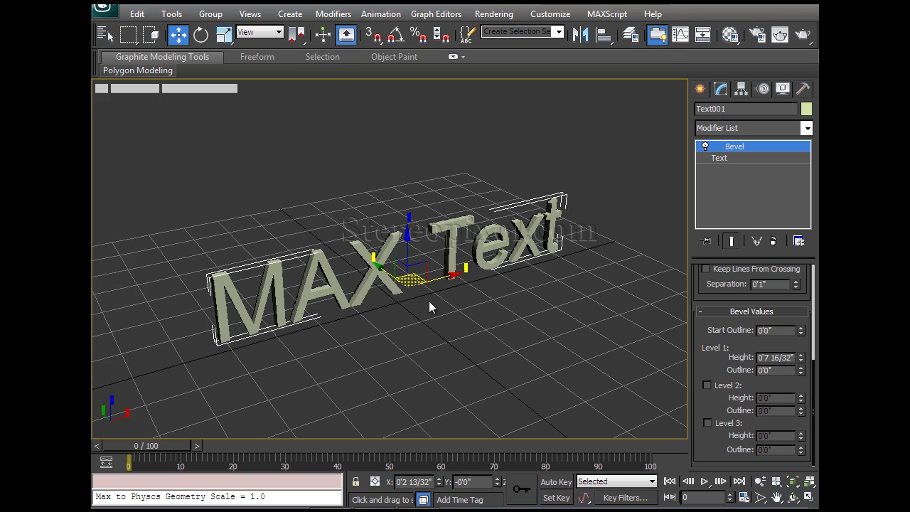
# Step: Set the Bevel's Level 1 height to 0'4 16/32" and its outline to 0'0 31/32"
pyautogui.keyDown('alt'); pyautogui.moveTo(347, 335); pyautogui.dragTo(498, 331, button='middle'); pyautogui.keyUp('alt')
pyautogui.scroll(2, 404, 327)
pyautogui.scroll(2, 420, 305)
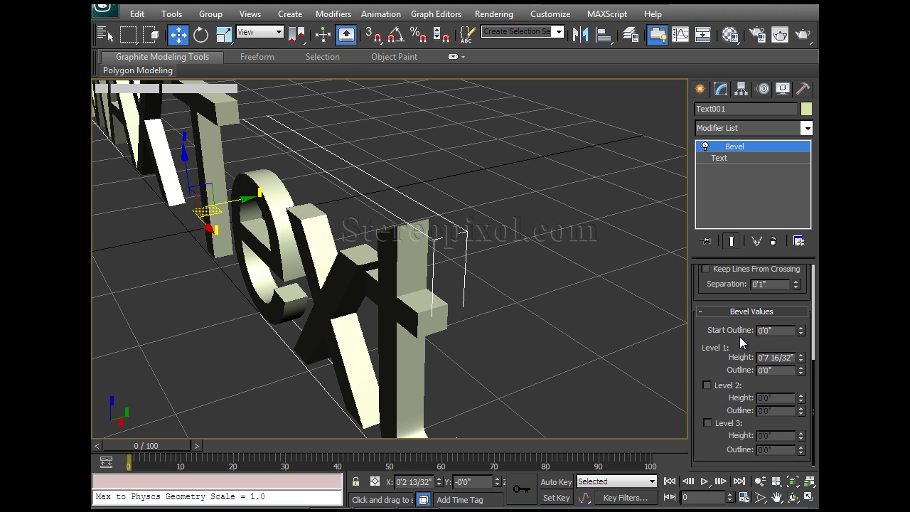
pyautogui.moveTo(802, 372); pyautogui.dragTo(803, 365)
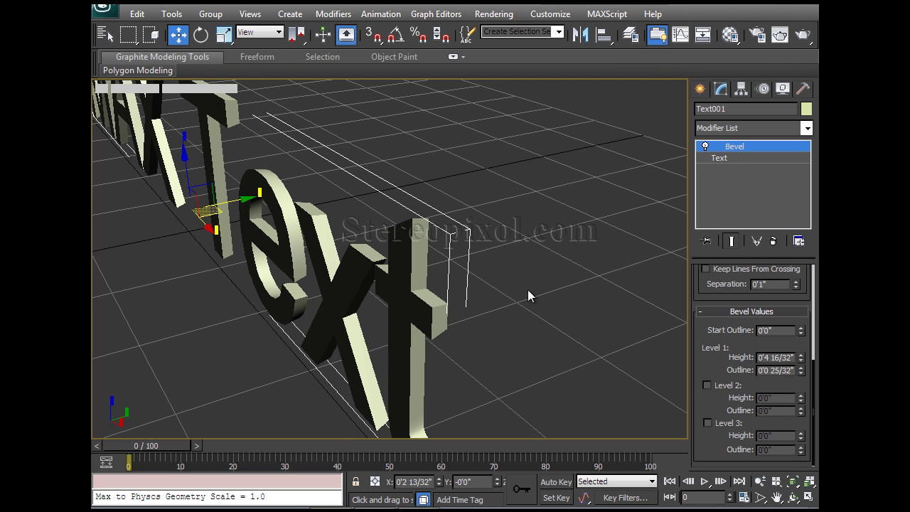
pyautogui.keyDown('alt'); pyautogui.moveTo(527, 289); pyautogui.dragTo(509, 328, button='middle'); pyautogui.keyUp('alt')
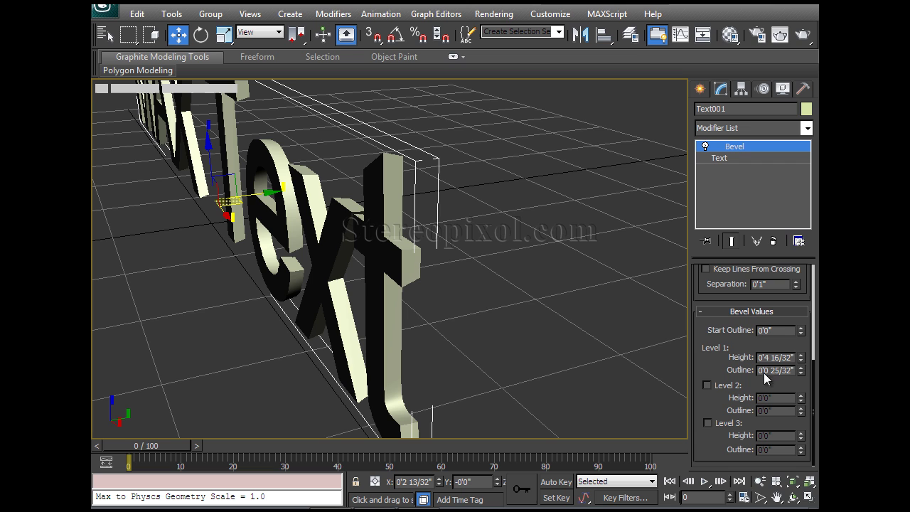
pyautogui.moveTo(802, 369); pyautogui.dragTo(805, 382)
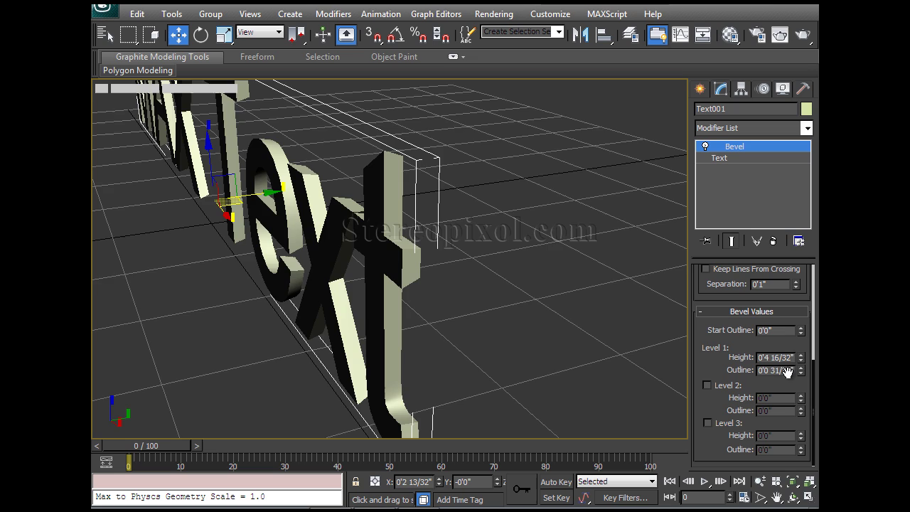
# Step: Enable Level 2 of the bevel with a height of 0'6", and display edged faces in the viewport
pyautogui.keyDown('alt'); pyautogui.moveTo(519, 313); pyautogui.dragTo(524, 349, button='middle'); pyautogui.keyUp('alt')
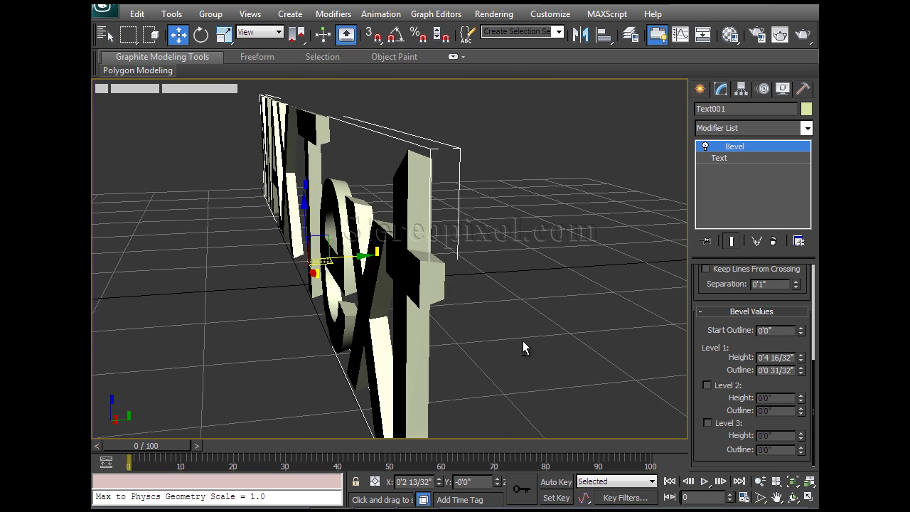
pyautogui.click(726, 388)
pyautogui.moveTo(800, 399); pyautogui.dragTo(805, 388)
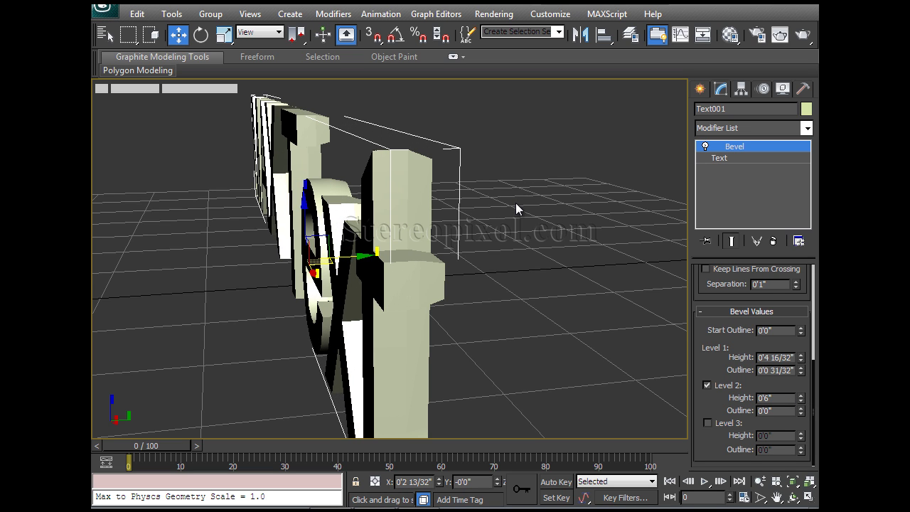
pyautogui.press('F4')
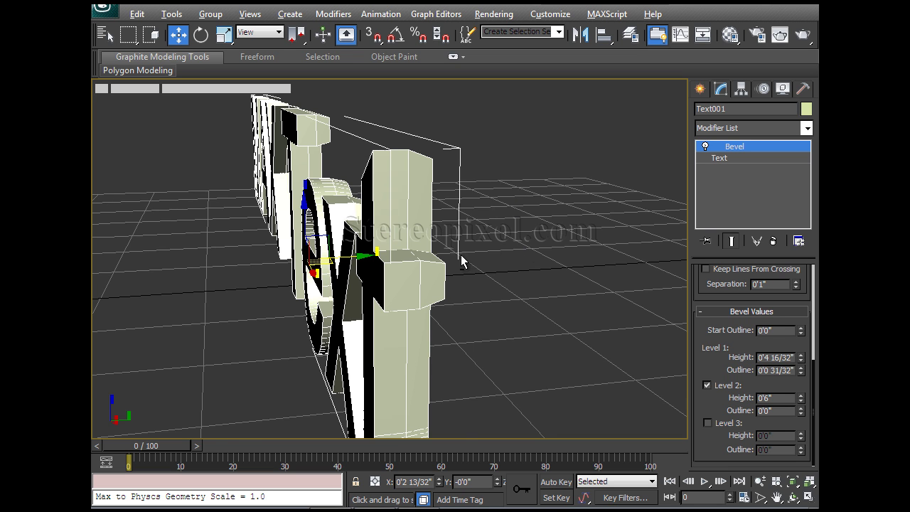
# Step: Set the Bevel's Level 2 height to 0'4" and its outline to -0'1"
pyautogui.keyDown('alt'); pyautogui.moveTo(465, 262); pyautogui.dragTo(457, 285, button='middle'); pyautogui.keyUp('alt')
pyautogui.scroll(-5, 461, 249)
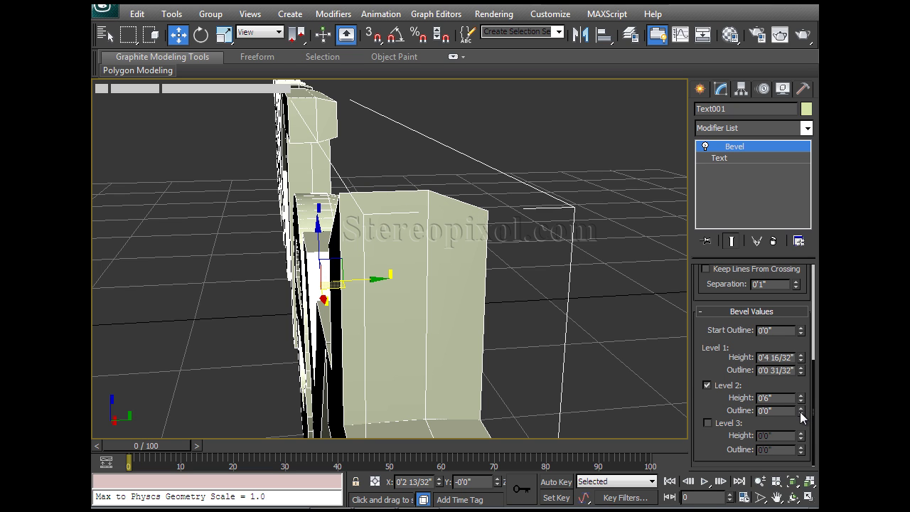
pyautogui.moveTo(800, 415); pyautogui.dragTo(801, 402)
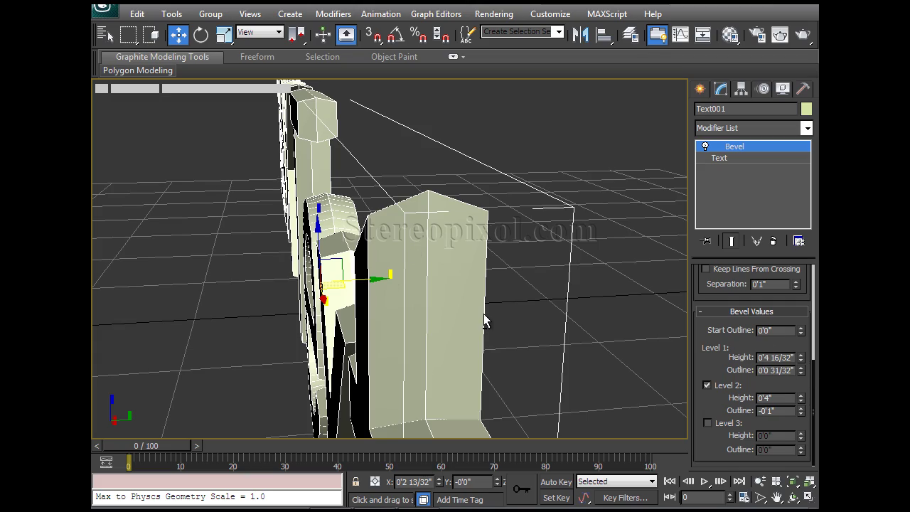
pyautogui.keyDown('alt'); pyautogui.moveTo(483, 319); pyautogui.dragTo(417, 315, button='middle'); pyautogui.keyUp('alt')
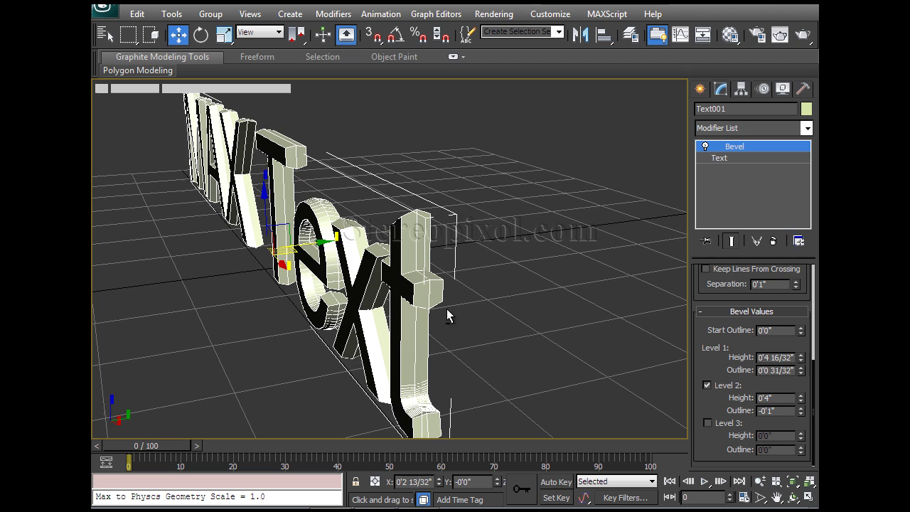
pyautogui.scroll(5, 451, 313)
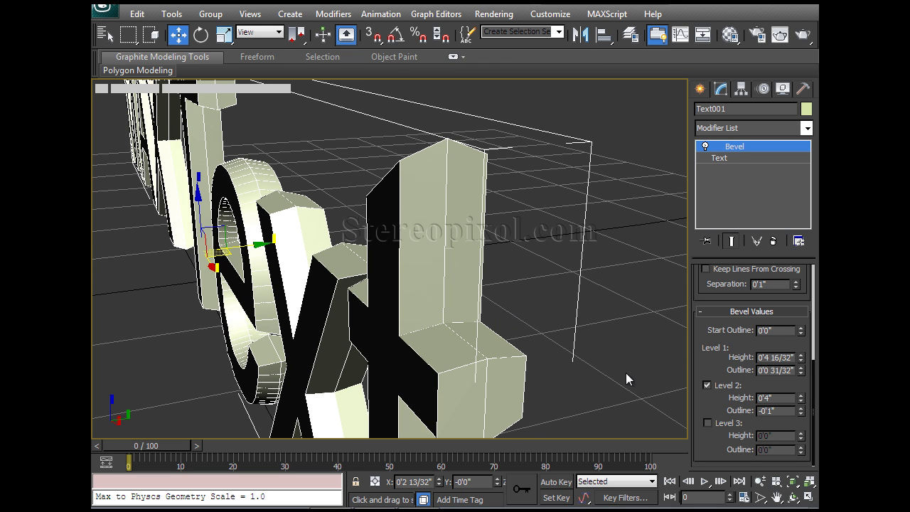
# Step: Reset the Level 2 outline to 0'0" and enable Level 3 with a height of 0'3 16/32"
pyautogui.click(800, 411)
pyautogui.keyDown('alt'); pyautogui.moveTo(527, 343); pyautogui.dragTo(525, 342, button='middle'); pyautogui.keyUp('alt')
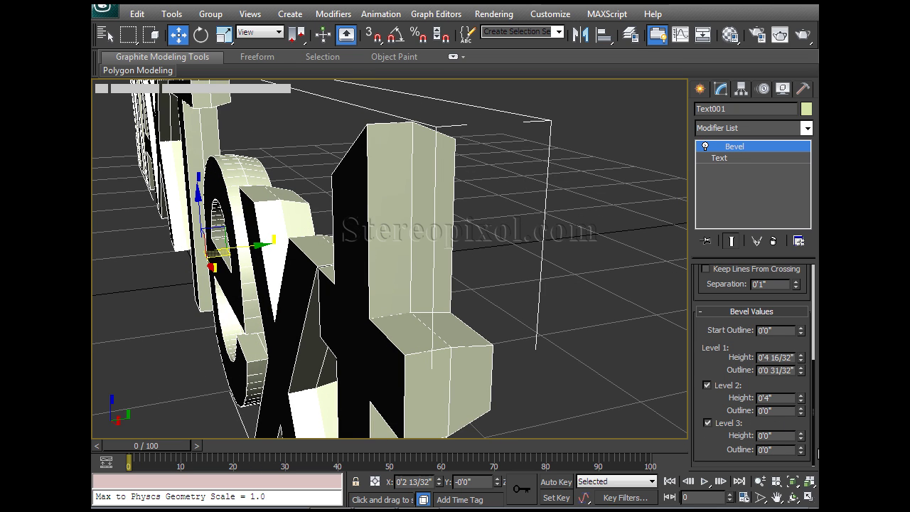
pyautogui.moveTo(802, 435); pyautogui.dragTo(802, 416)
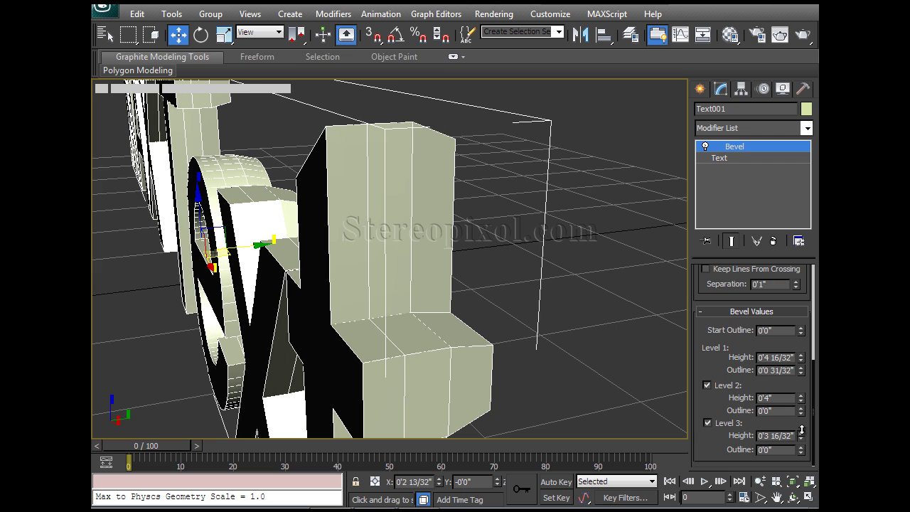
# Step: Set the Bevel's Level 3 outline to -0'0 19/32"
pyautogui.moveTo(230, 263); pyautogui.dragTo(266, 261, button='middle')
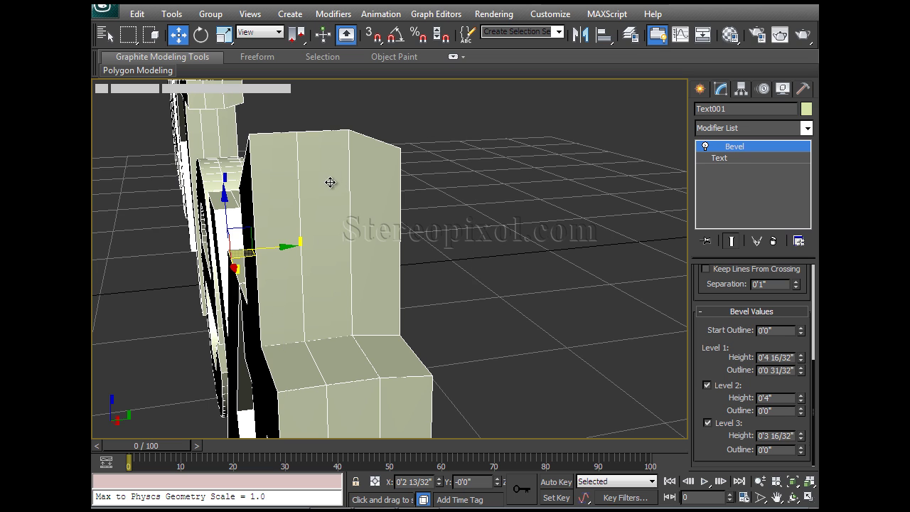
pyautogui.keyDown('alt'); pyautogui.moveTo(303, 215); pyautogui.dragTo(354, 175, button='middle'); pyautogui.keyUp('alt')
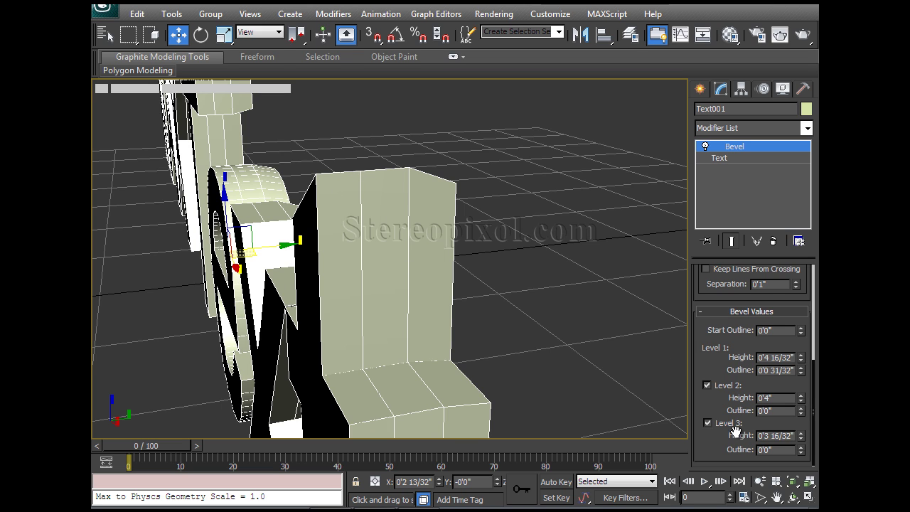
pyautogui.moveTo(802, 451); pyautogui.dragTo(803, 447)
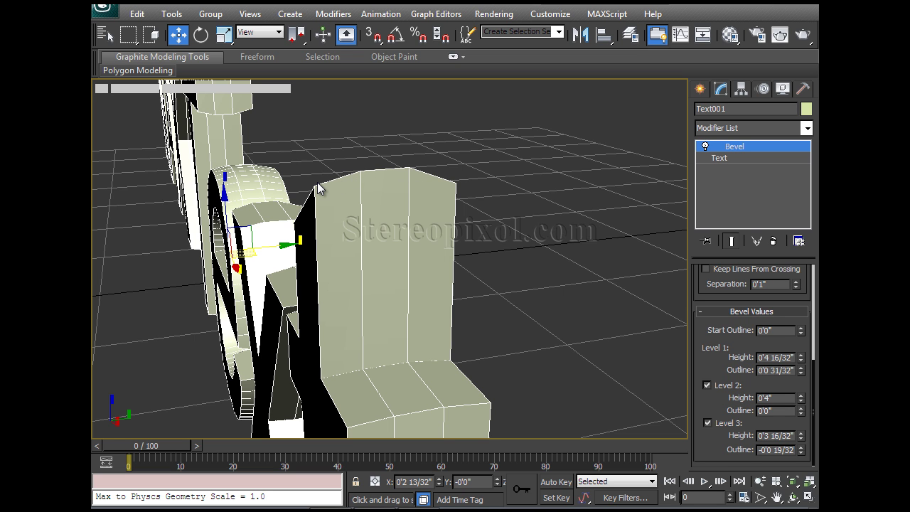
# Step: Examine the three-level bevel profile on the sides of the letters from several angles and distances
pyautogui.keyDown('alt'); pyautogui.moveTo(297, 221); pyautogui.dragTo(333, 226, button='middle'); pyautogui.keyUp('alt')
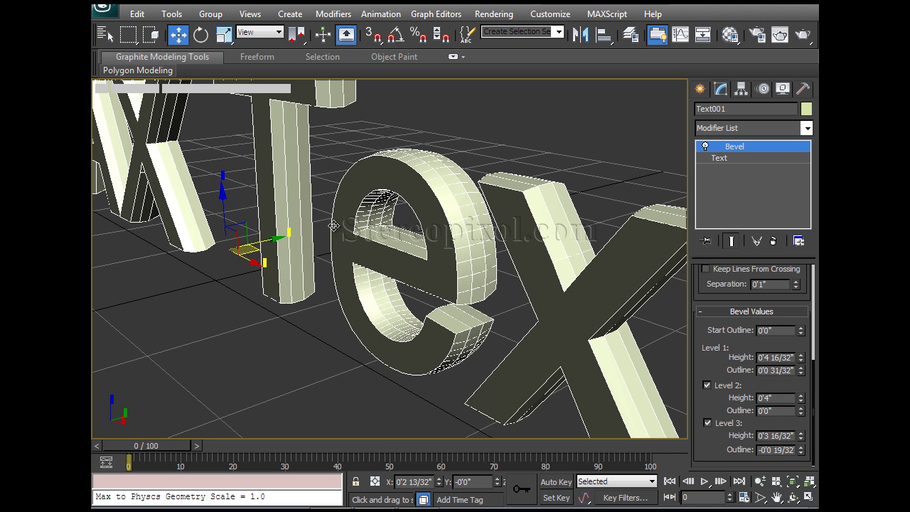
pyautogui.scroll(-4, 372, 229)
pyautogui.keyDown('alt'); pyautogui.moveTo(411, 251); pyautogui.dragTo(426, 270, button='middle'); pyautogui.keyUp('alt')
pyautogui.scroll(-2, 429, 265)
pyautogui.scroll(5, 469, 272)
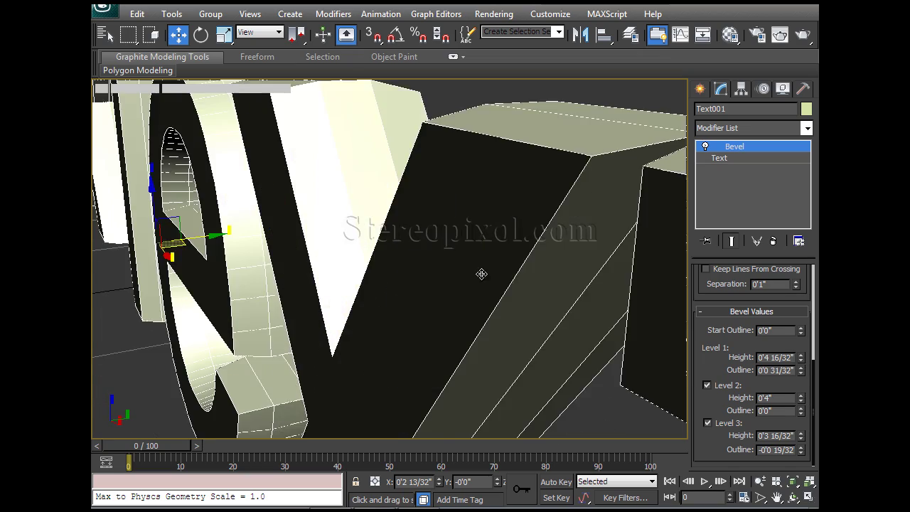
pyautogui.keyDown('alt'); pyautogui.moveTo(482, 274); pyautogui.dragTo(506, 282, button='middle'); pyautogui.keyUp('alt')
pyautogui.scroll(-5, 501, 251)
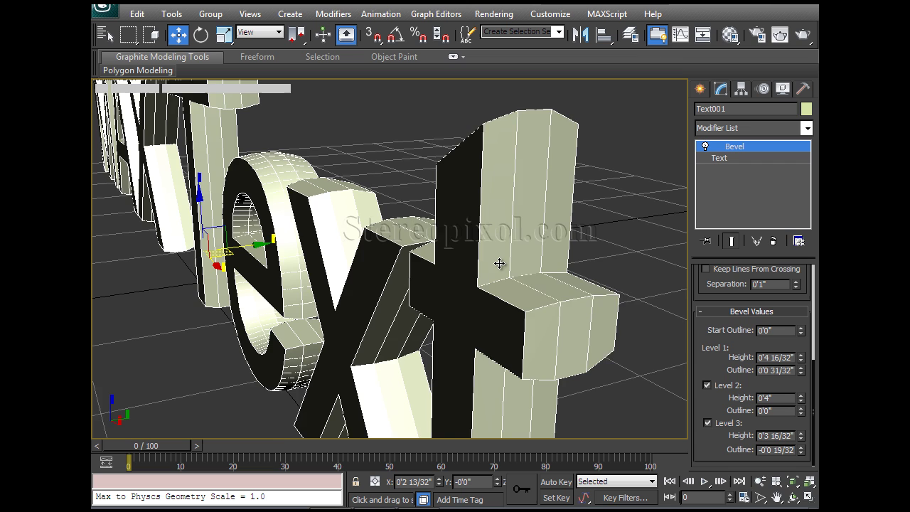
pyautogui.keyDown('alt'); pyautogui.moveTo(507, 234); pyautogui.dragTo(488, 244, button='middle'); pyautogui.keyUp('alt')
pyautogui.scroll(5, 488, 244)
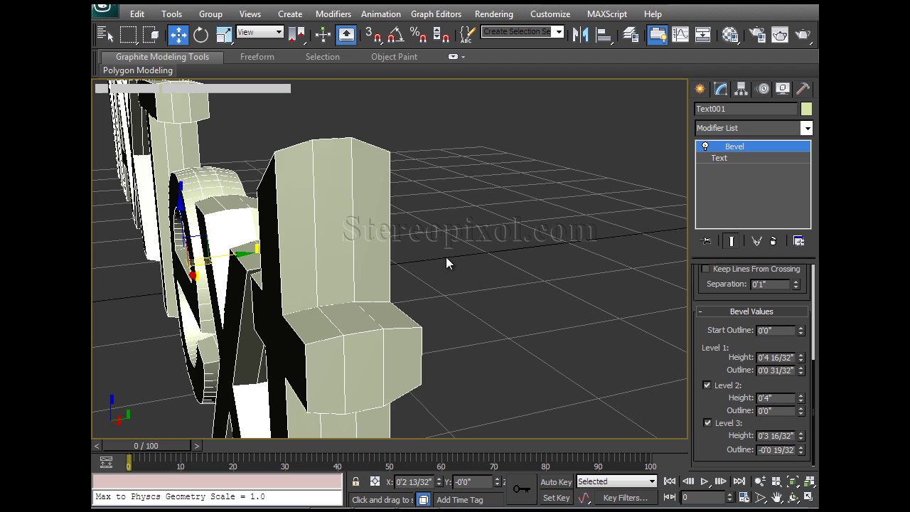
pyautogui.moveTo(498, 278); pyautogui.dragTo(549, 296, button='middle')
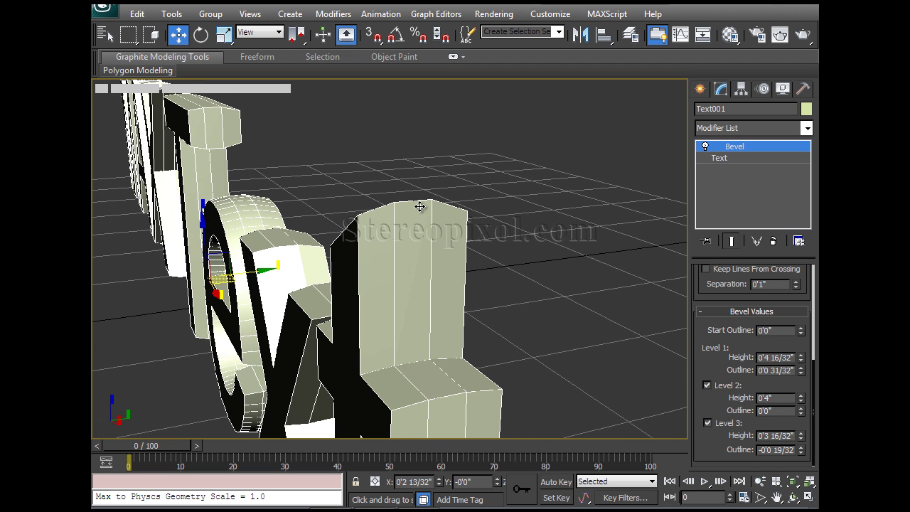
# Step: Switch the Bevel's surface to Curved Sides and set its segments to 5
pyautogui.scroll(7, 711, 334)
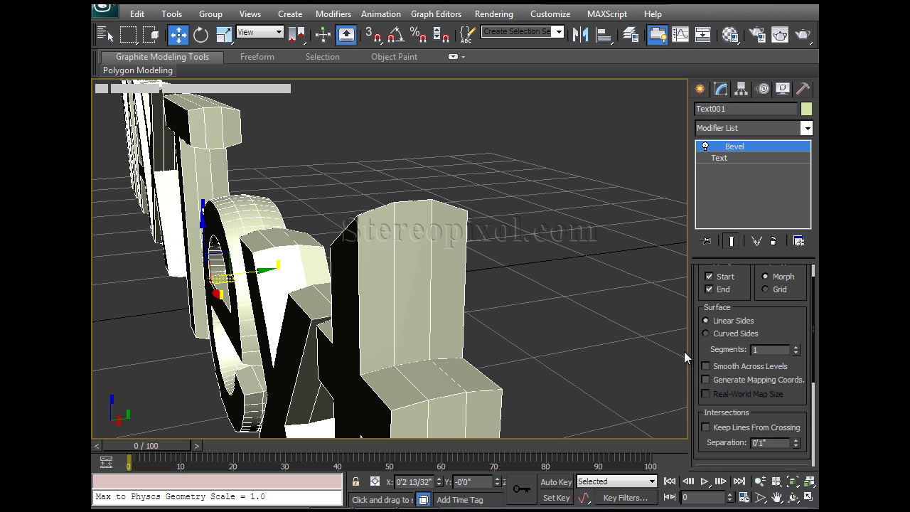
pyautogui.moveTo(773, 315); pyautogui.dragTo(775, 377)
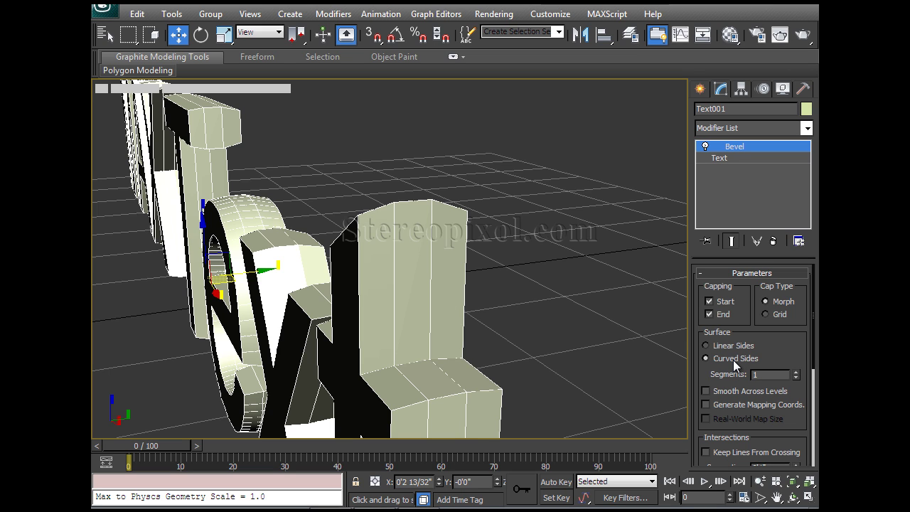
pyautogui.click(796, 373)
pyautogui.click(797, 373)
pyautogui.click(797, 374)
pyautogui.click(796, 374)
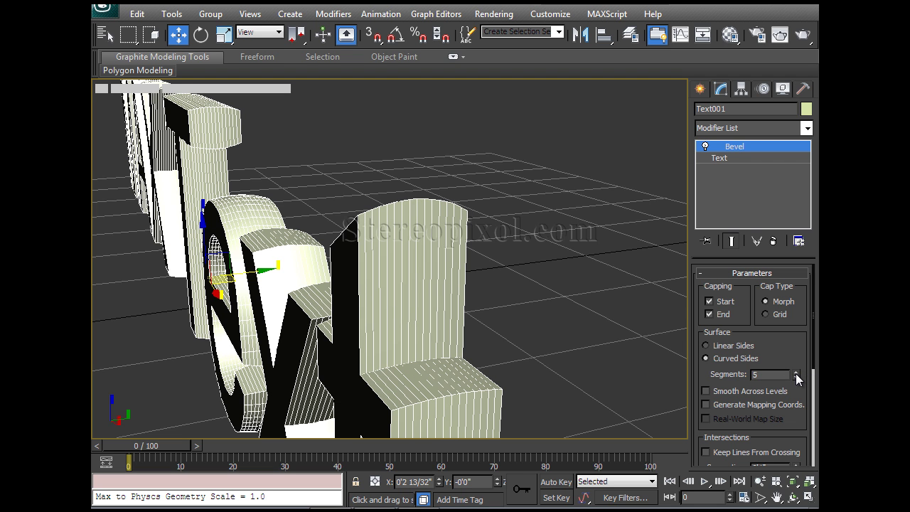
# Step: Deselect the text, turn off edged faces in the viewport, and select the text again
pyautogui.keyDown('alt'); pyautogui.moveTo(445, 256); pyautogui.dragTo(451, 258, button='middle'); pyautogui.keyUp('alt')
pyautogui.keyDown('alt'); pyautogui.moveTo(378, 266); pyautogui.dragTo(447, 234, button='middle'); pyautogui.keyUp('alt')
pyautogui.click(450, 215)
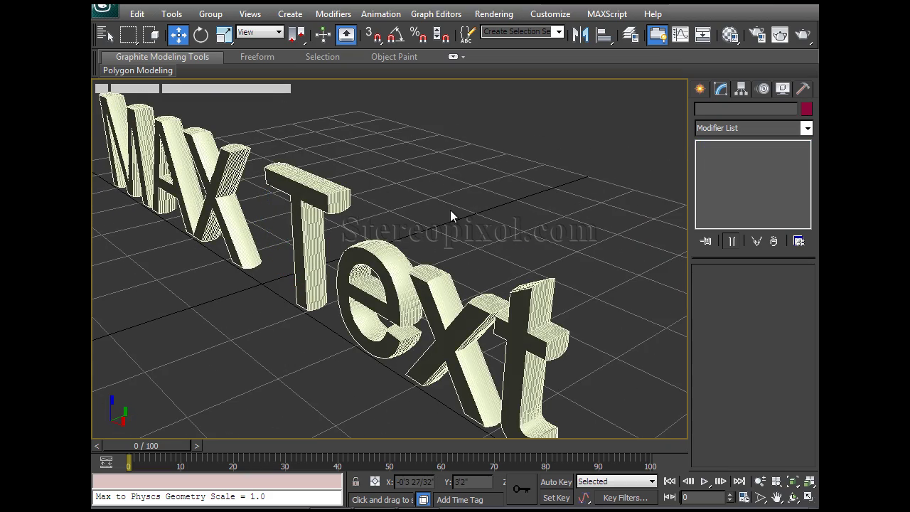
pyautogui.press('F4')
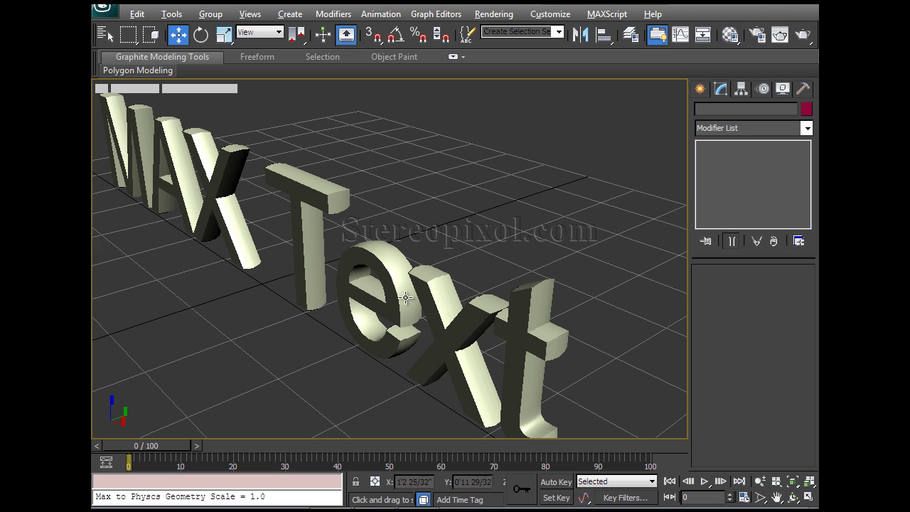
pyautogui.keyDown('alt'); pyautogui.moveTo(405, 297); pyautogui.dragTo(397, 297, button='middle'); pyautogui.keyUp('alt')
pyautogui.keyDown('alt'); pyautogui.moveTo(426, 270); pyautogui.dragTo(419, 316, button='middle'); pyautogui.keyUp('alt')
pyautogui.click(439, 270)
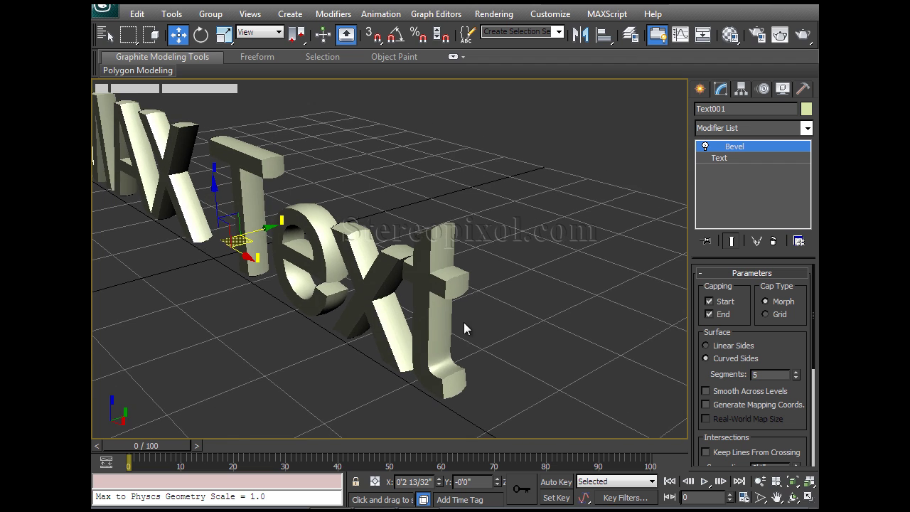
# Step: Turn off both the Start and End capping of the beveled text
pyautogui.scroll(3, 465, 323)
pyautogui.moveTo(474, 307); pyautogui.dragTo(457, 223, button='middle')
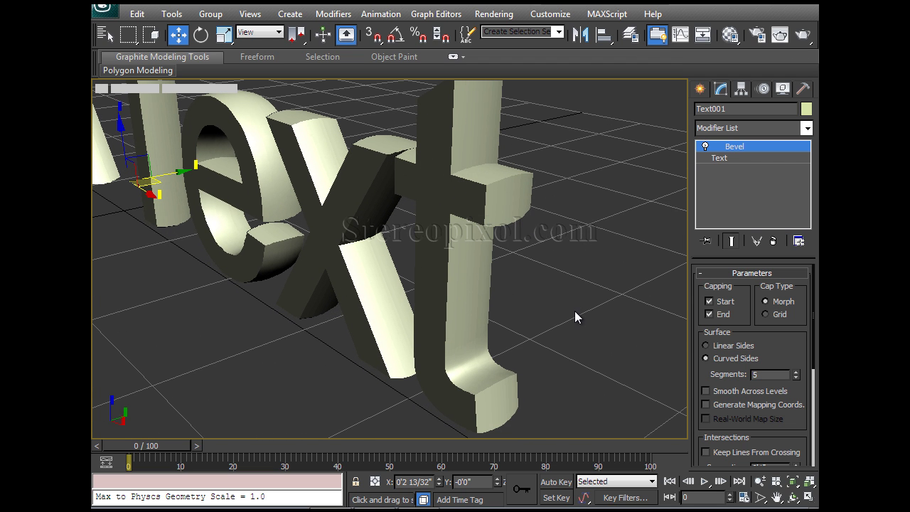
pyautogui.click(709, 314)
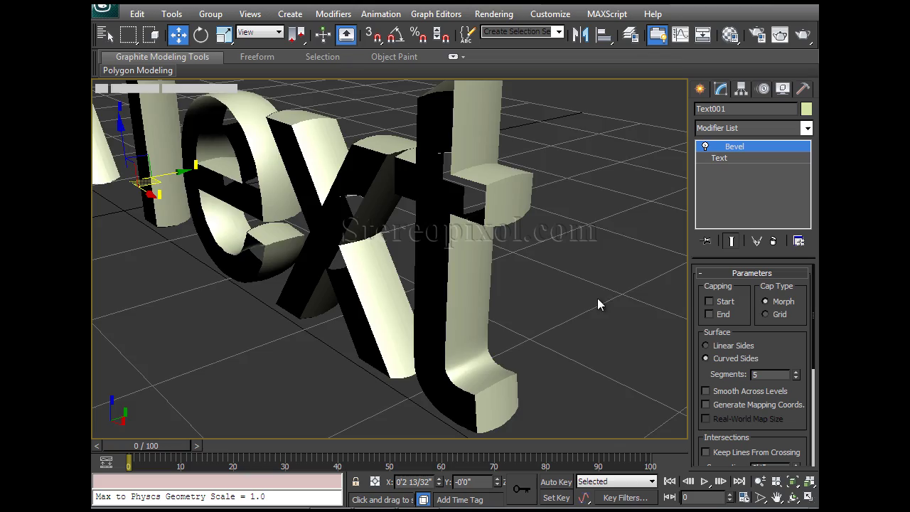
# Step: Inspect the open letters from the front and back, and turn the Start and End capping back on
pyautogui.keyDown('alt'); pyautogui.moveTo(597, 301); pyautogui.dragTo(412, 294, button='middle'); pyautogui.keyUp('alt')
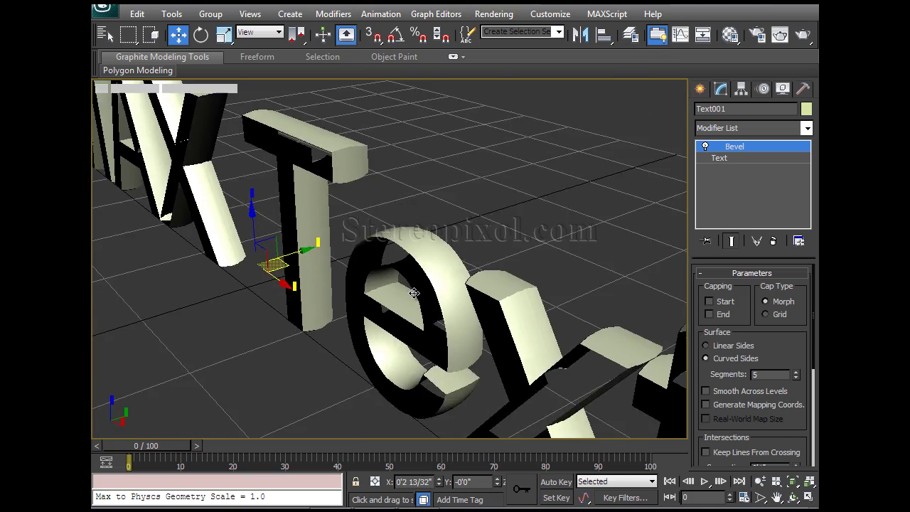
pyautogui.keyDown('alt'); pyautogui.moveTo(482, 325); pyautogui.dragTo(330, 307, button='middle'); pyautogui.keyUp('alt')
pyautogui.scroll(-3, 330, 307)
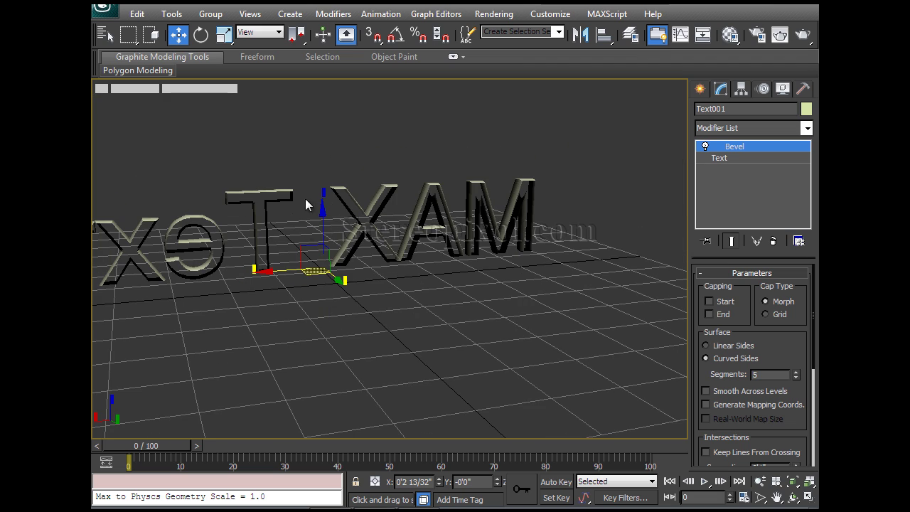
pyautogui.keyDown('alt'); pyautogui.moveTo(317, 226); pyautogui.dragTo(442, 303, button='middle'); pyautogui.keyUp('alt')
pyautogui.scroll(4, 442, 303)
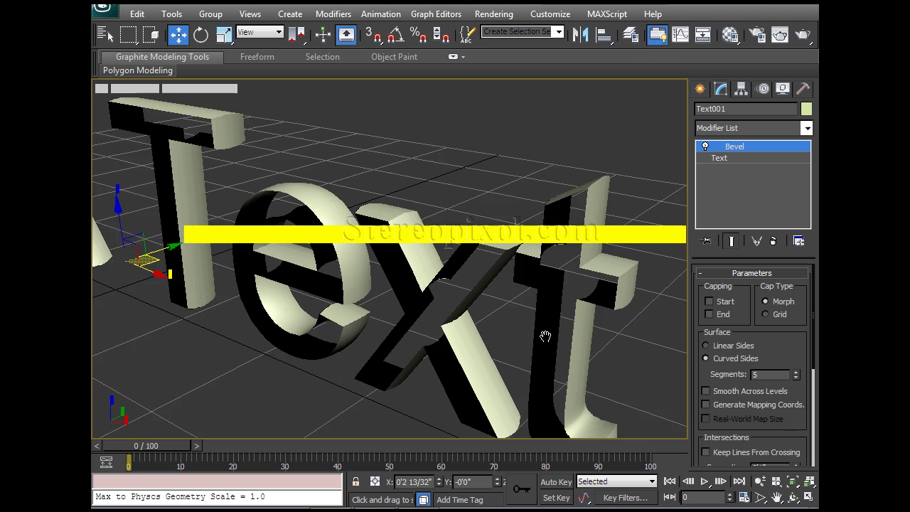
pyautogui.moveTo(544, 335); pyautogui.dragTo(472, 324, button='middle')
pyautogui.click(724, 302)
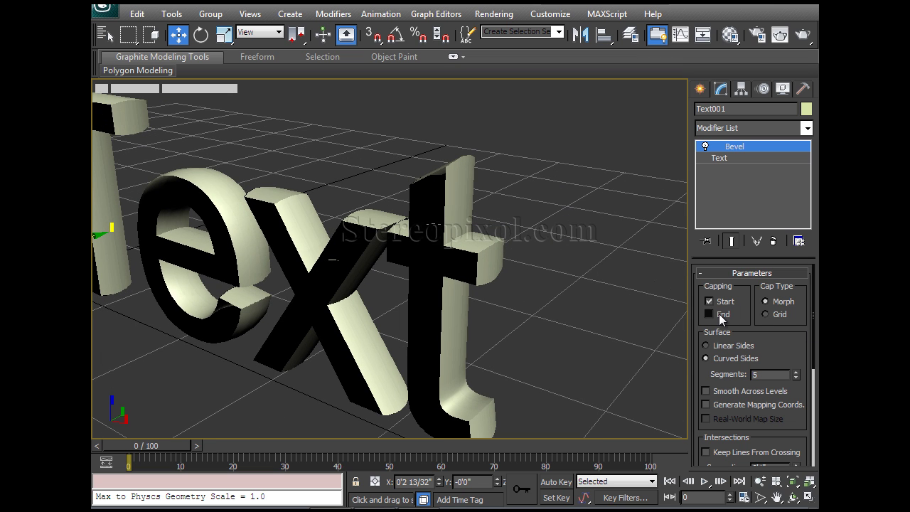
pyautogui.click(722, 315)
# Step: Disable Level 3 and Level 2 in the Bevel values
pyautogui.moveTo(777, 355); pyautogui.dragTo(787, 275)
pyautogui.moveTo(460, 268); pyautogui.dragTo(507, 311, button='middle')
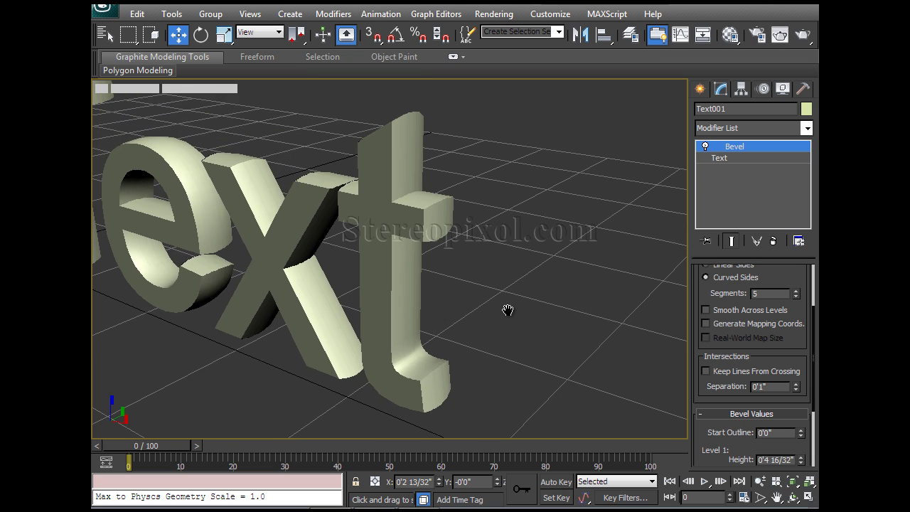
pyautogui.keyDown('alt'); pyautogui.moveTo(485, 271); pyautogui.dragTo(519, 315, button='middle'); pyautogui.keyUp('alt')
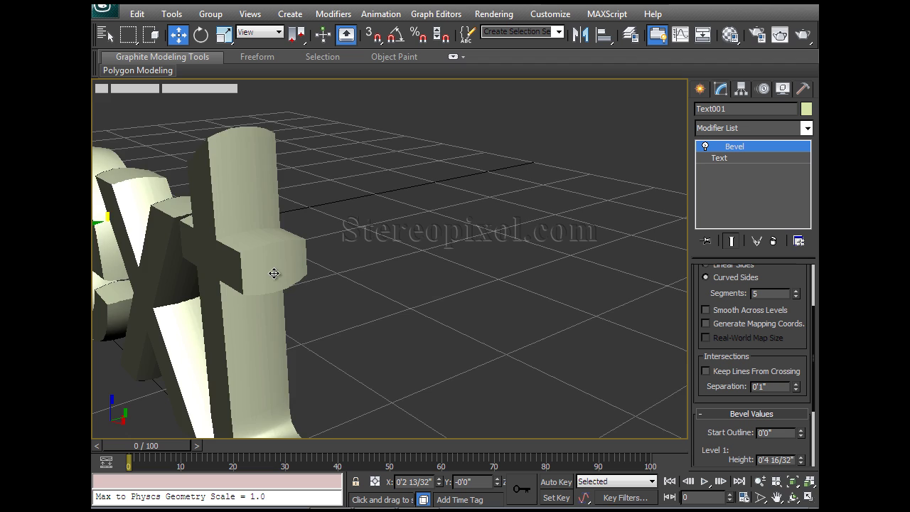
pyautogui.moveTo(275, 273); pyautogui.dragTo(418, 300, button='middle')
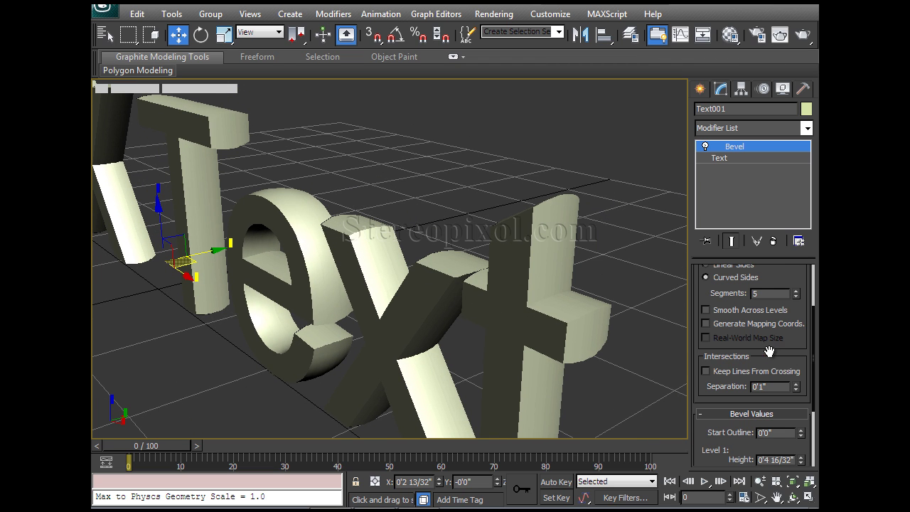
pyautogui.moveTo(770, 349); pyautogui.dragTo(782, 227)
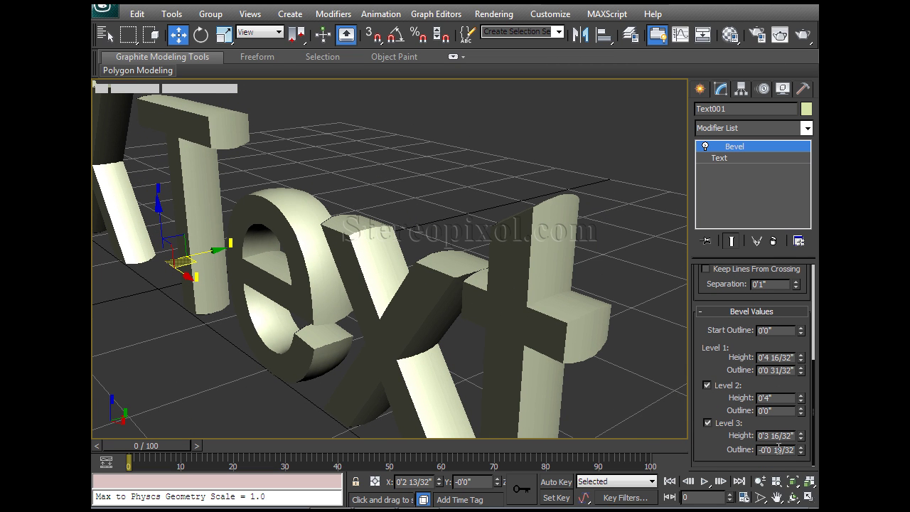
pyautogui.click(706, 423)
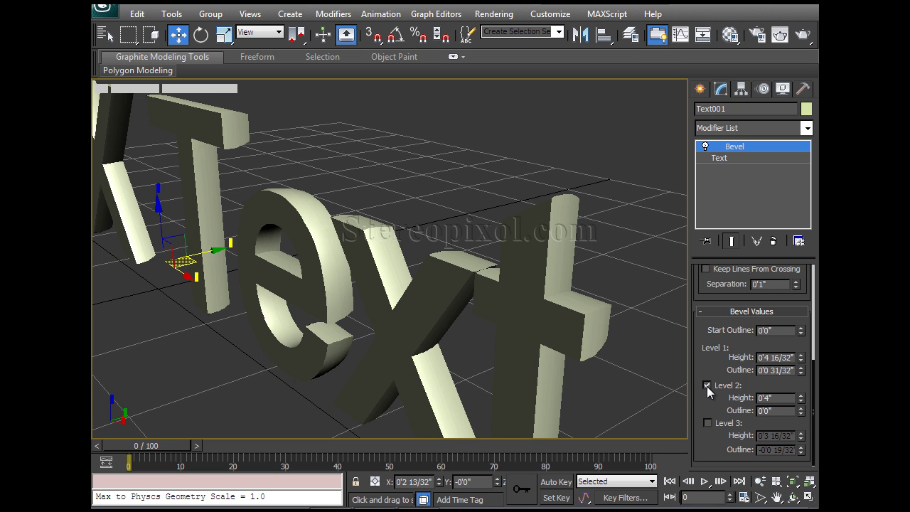
pyautogui.click(707, 385)
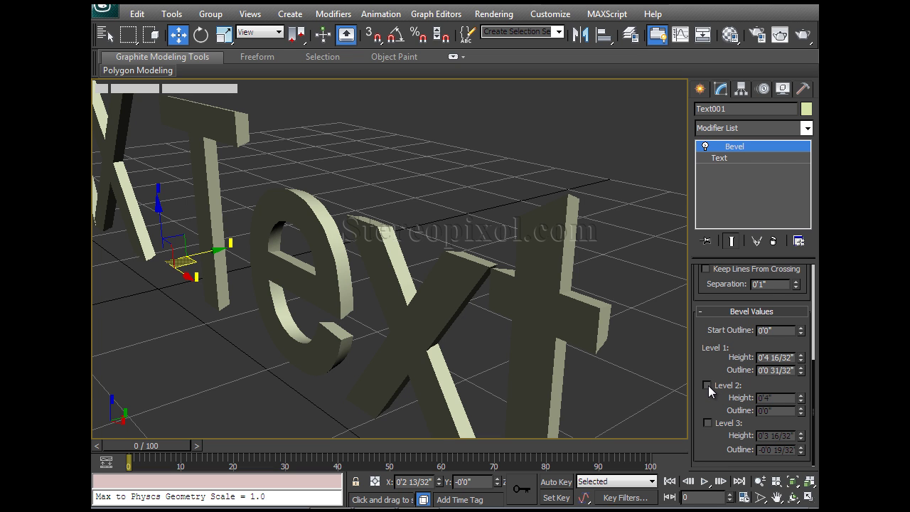
# Step: Turn Level 2 of the bevel on to compare the letter profile, and switch it off again
pyautogui.click(707, 385)
pyautogui.keyDown('alt'); pyautogui.moveTo(579, 301); pyautogui.dragTo(533, 305, button='middle'); pyautogui.keyUp('alt')
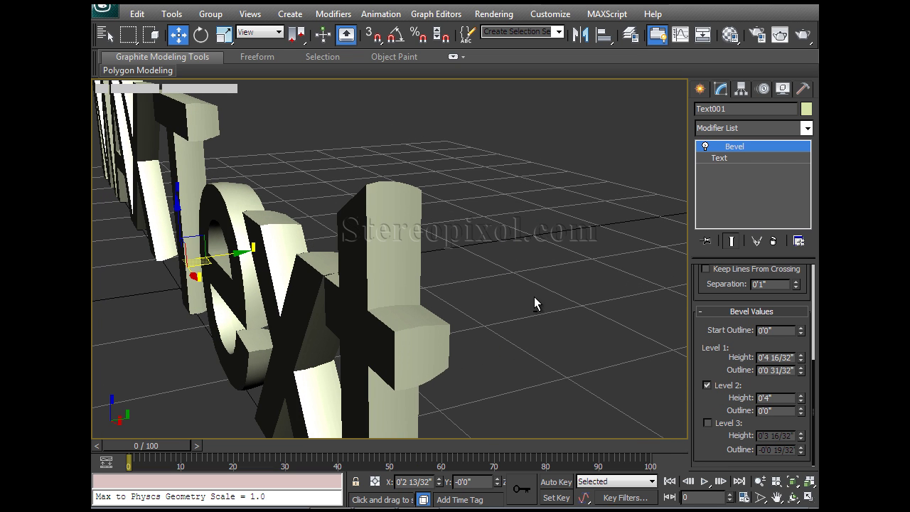
pyautogui.click(707, 385)
pyautogui.keyDown('alt'); pyautogui.moveTo(432, 243); pyautogui.dragTo(289, 174, button='middle'); pyautogui.keyUp('alt')
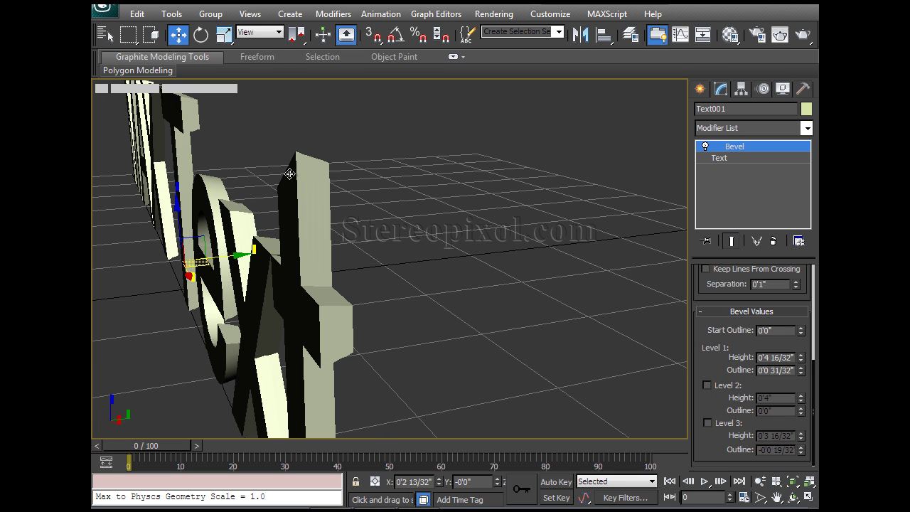
# Step: Set the Bevel's Level 1 outline to -0'1 12/32" and its height to 0'2 16/32"
pyautogui.moveTo(802, 371); pyautogui.dragTo(804, 381)
pyautogui.click(801, 360)
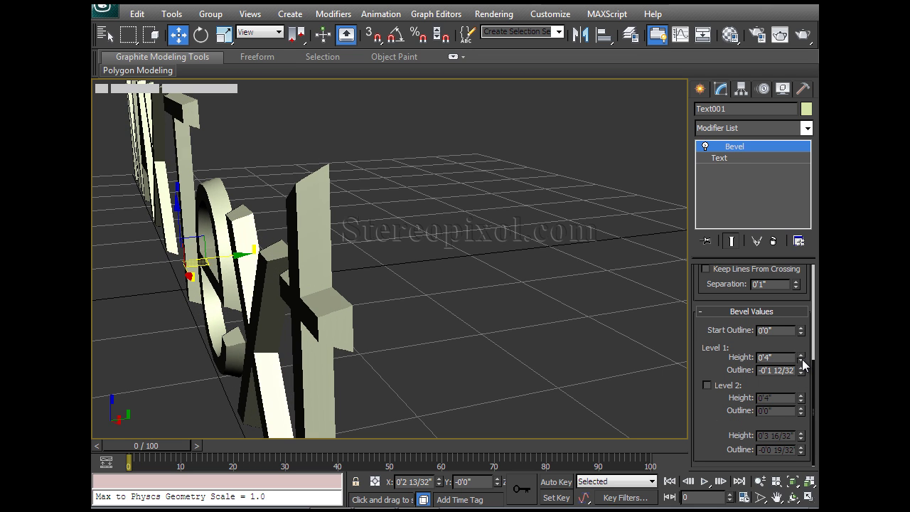
pyautogui.click(801, 360)
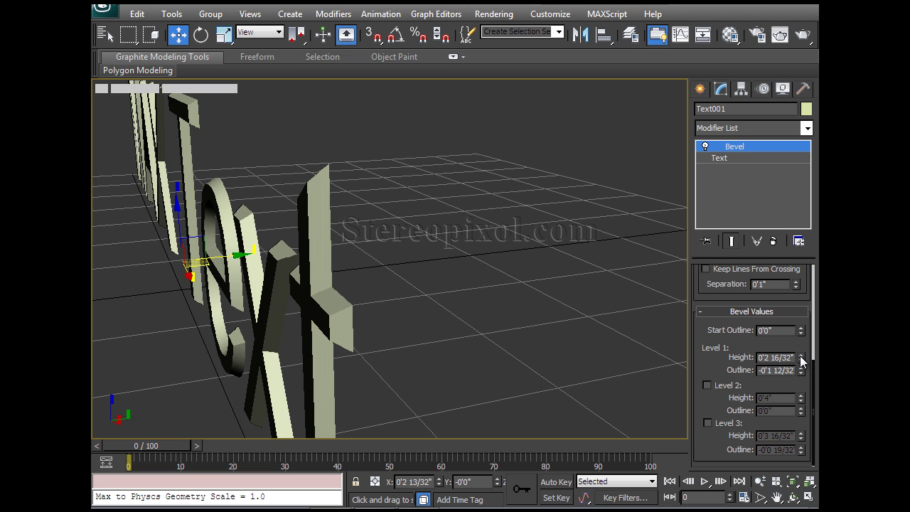
pyautogui.click(801, 357)
pyautogui.click(801, 360)
pyautogui.keyDown('alt'); pyautogui.moveTo(441, 280); pyautogui.dragTo(452, 282, button='middle'); pyautogui.keyUp('alt')
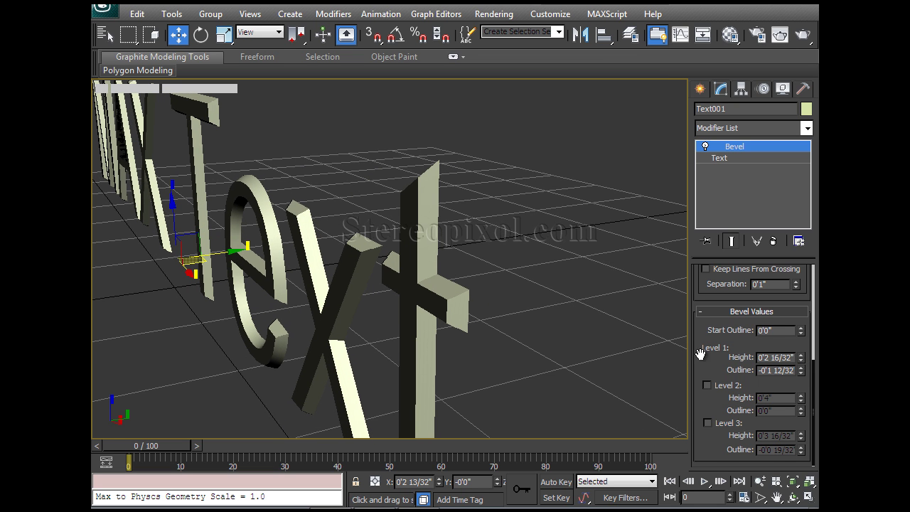
# Step: Enable Level 2 of the bevel and set its height to 0'3"
pyautogui.click(707, 384)
pyautogui.moveTo(462, 267)
pyautogui.keyDown('alt'); pyautogui.mouseDown(button='middle')
pyautogui.moveTo(455, 263)
pyautogui.moveTo(462, 260)
pyautogui.mouseUp(button='middle'); pyautogui.keyUp('alt')
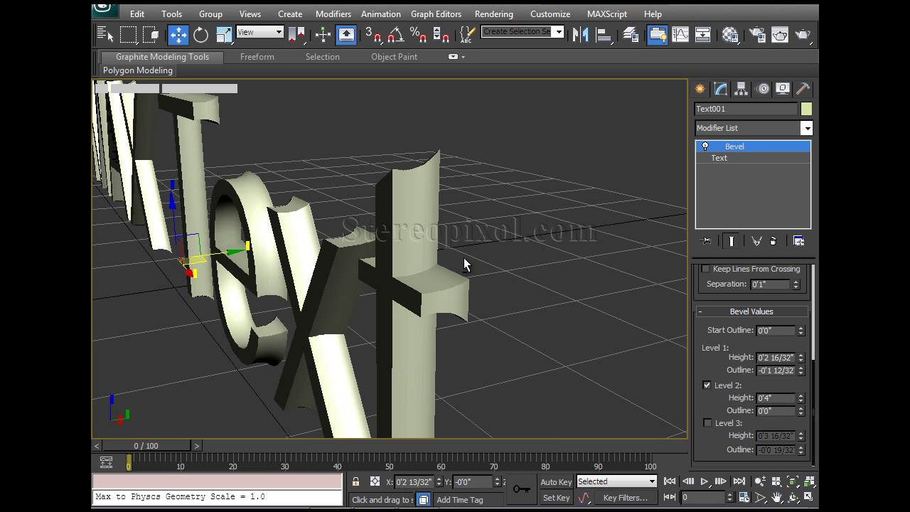
pyautogui.moveTo(804, 402); pyautogui.dragTo(806, 398)
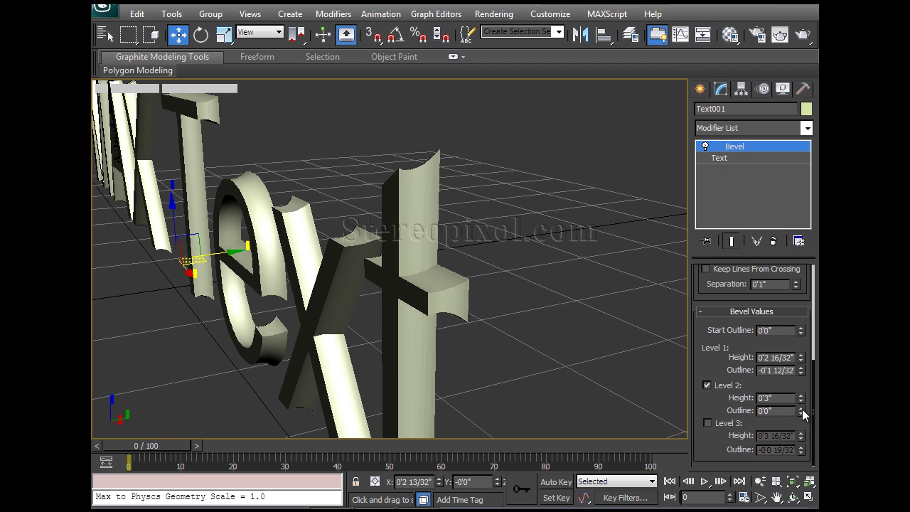
# Step: Try a Level 2 outline of 0'0 25/32" and reset it to 0'0"
pyautogui.moveTo(801, 414); pyautogui.dragTo(803, 414)
pyautogui.moveTo(454, 281)
pyautogui.keyDown('alt'); pyautogui.mouseDown(button='middle')
pyautogui.moveTo(466, 289)
pyautogui.moveTo(456, 283)
pyautogui.mouseUp(button='middle'); pyautogui.keyUp('alt')
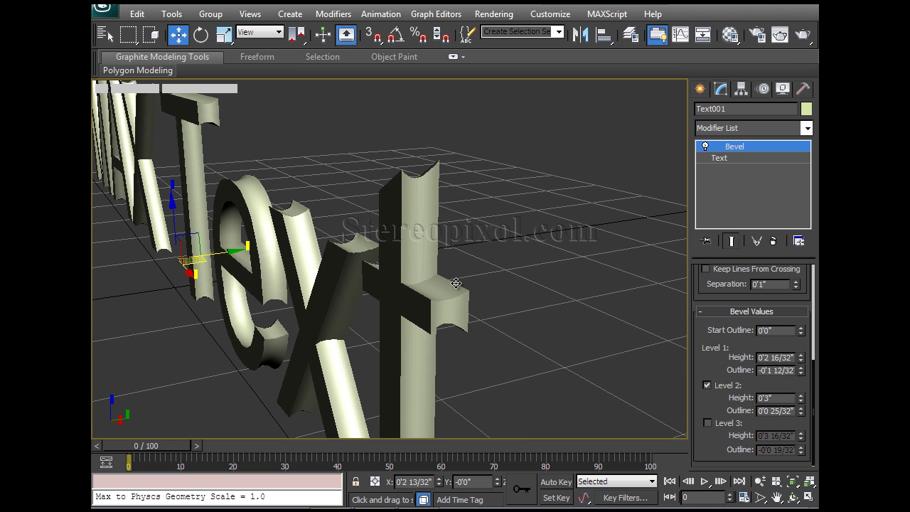
pyautogui.rightClick(802, 412)
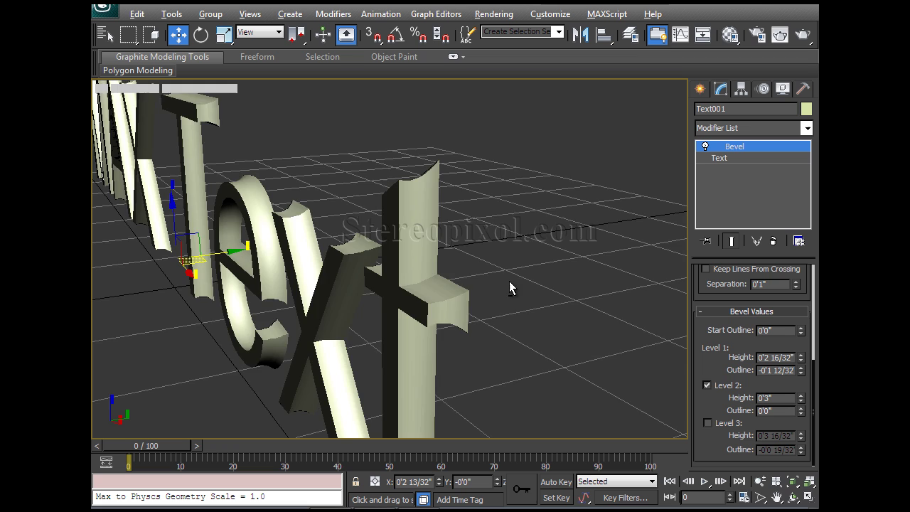
# Step: Enable Level 3 of the bevel and set its outline to 0'1 25/32"
pyautogui.keyDown('alt'); pyautogui.moveTo(507, 287); pyautogui.dragTo(624, 304, button='middle'); pyautogui.keyUp('alt')
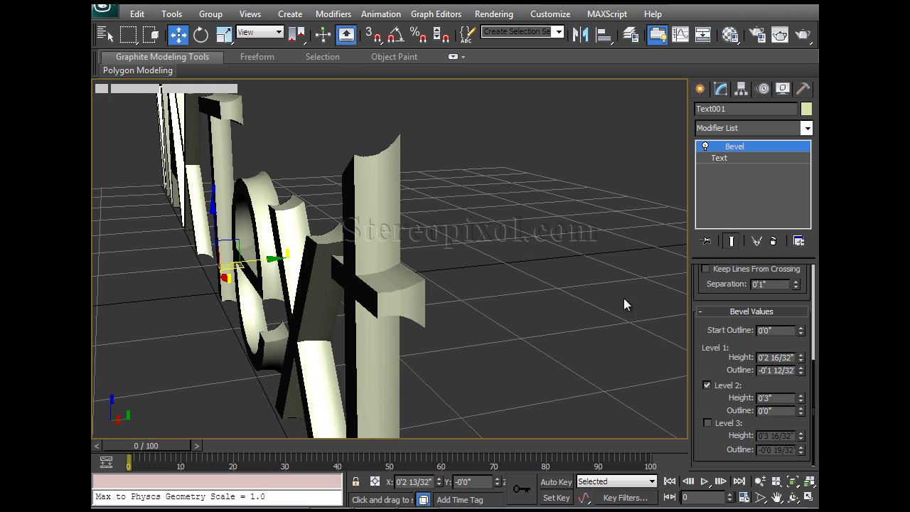
pyautogui.click(708, 423)
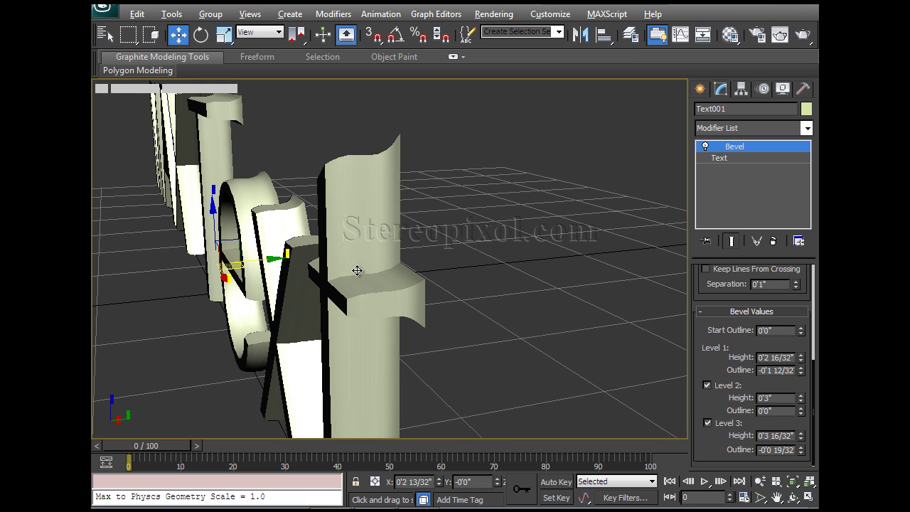
pyautogui.keyDown('alt'); pyautogui.moveTo(357, 266); pyautogui.dragTo(405, 205, button='middle'); pyautogui.keyUp('alt')
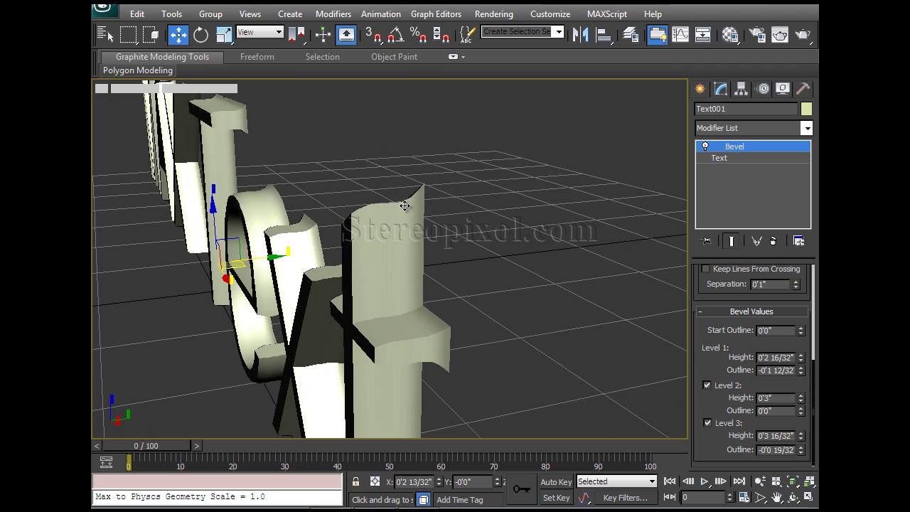
pyautogui.keyDown('alt'); pyautogui.moveTo(315, 230); pyautogui.dragTo(498, 294, button='middle'); pyautogui.keyUp('alt')
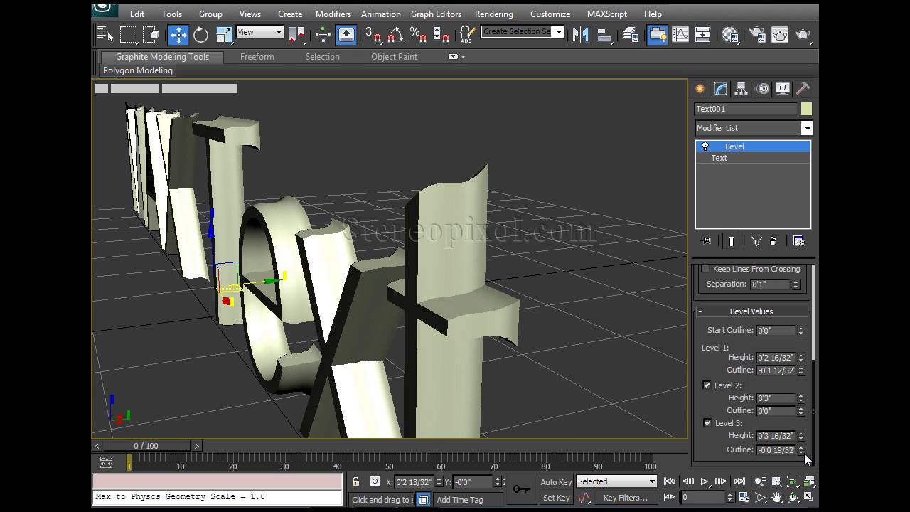
pyautogui.moveTo(804, 453); pyautogui.dragTo(805, 444)
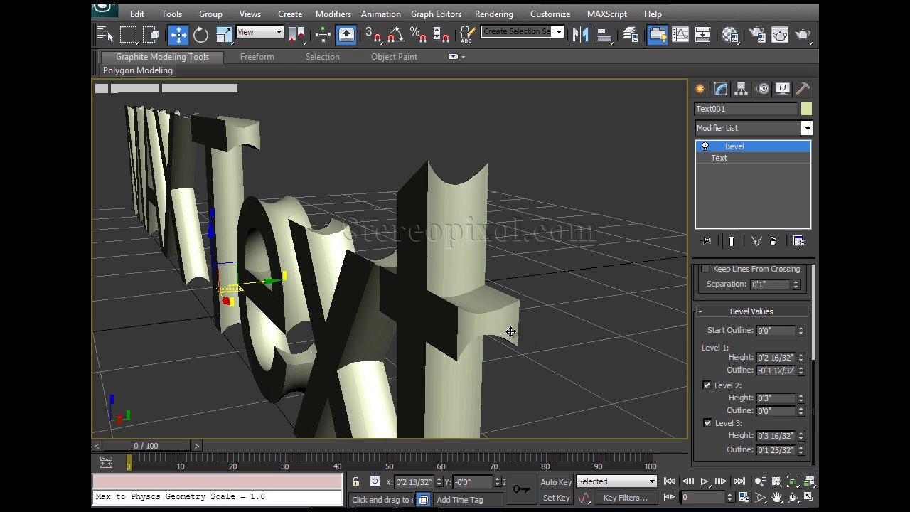
# Step: Examine the three-level bevel on the letters, closing in on the top face of the M's first stem
pyautogui.keyDown('alt'); pyautogui.moveTo(512, 333); pyautogui.dragTo(537, 327, button='middle'); pyautogui.keyUp('alt')
pyautogui.moveTo(509, 292); pyautogui.dragTo(422, 282, button='middle')
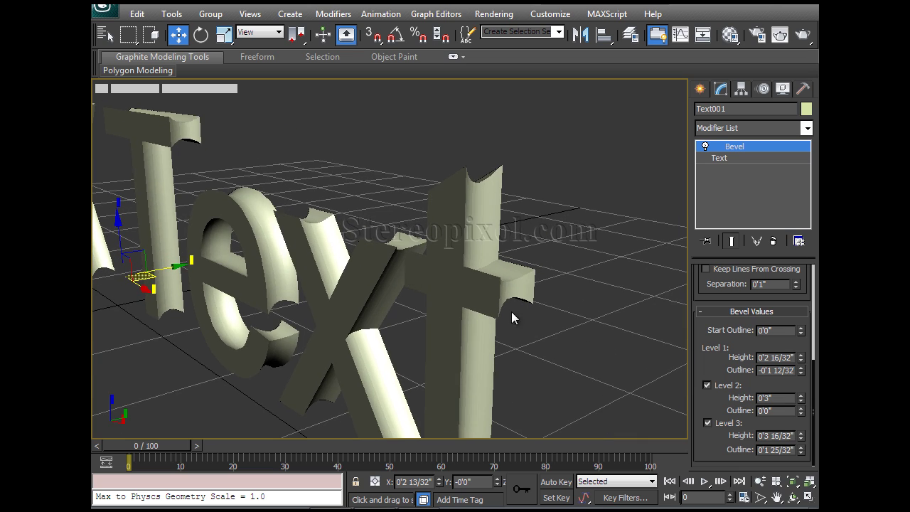
pyautogui.moveTo(525, 284)
pyautogui.keyDown('alt'); pyautogui.mouseDown(button='middle')
pyautogui.moveTo(492, 287)
pyautogui.moveTo(511, 283)
pyautogui.mouseUp(button='middle'); pyautogui.keyUp('alt')
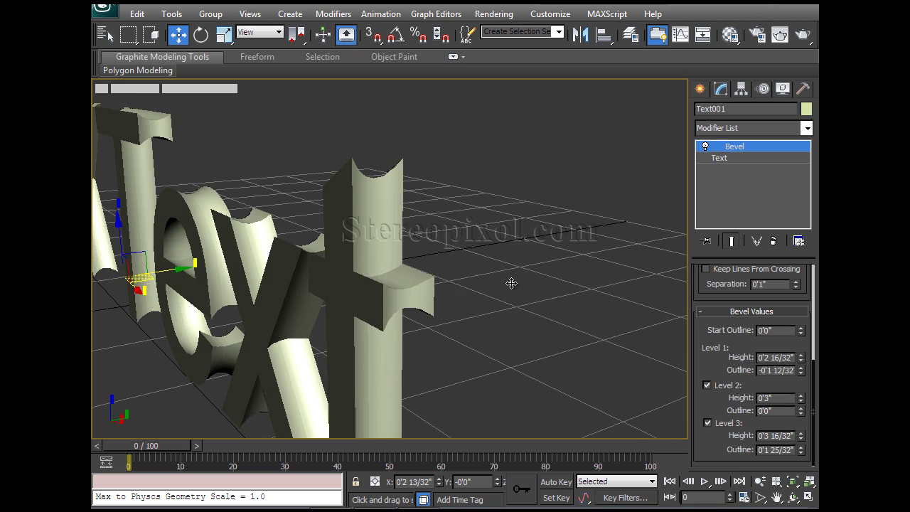
pyautogui.moveTo(369, 270); pyautogui.dragTo(575, 334, button='middle')
pyautogui.keyDown('alt'); pyautogui.moveTo(410, 291); pyautogui.dragTo(458, 306, button='middle'); pyautogui.keyUp('alt')
pyautogui.moveTo(538, 309); pyautogui.dragTo(637, 313, button='middle')
pyautogui.moveTo(390, 279)
pyautogui.mouseDown(button='middle')
pyautogui.moveTo(653, 338)
pyautogui.moveTo(498, 337)
pyautogui.moveTo(427, 360)
pyautogui.moveTo(522, 223)
pyautogui.moveTo(392, 275)
pyautogui.mouseUp(button='middle')
pyautogui.scroll(3, 391, 269)
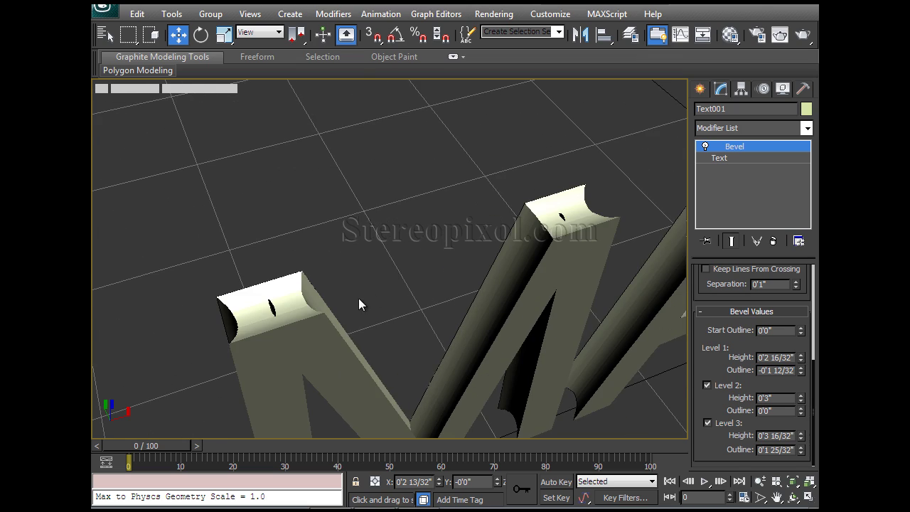
pyautogui.moveTo(289, 326); pyautogui.dragTo(376, 297, button='middle')
pyautogui.moveTo(522, 319); pyautogui.dragTo(455, 234, button='middle')
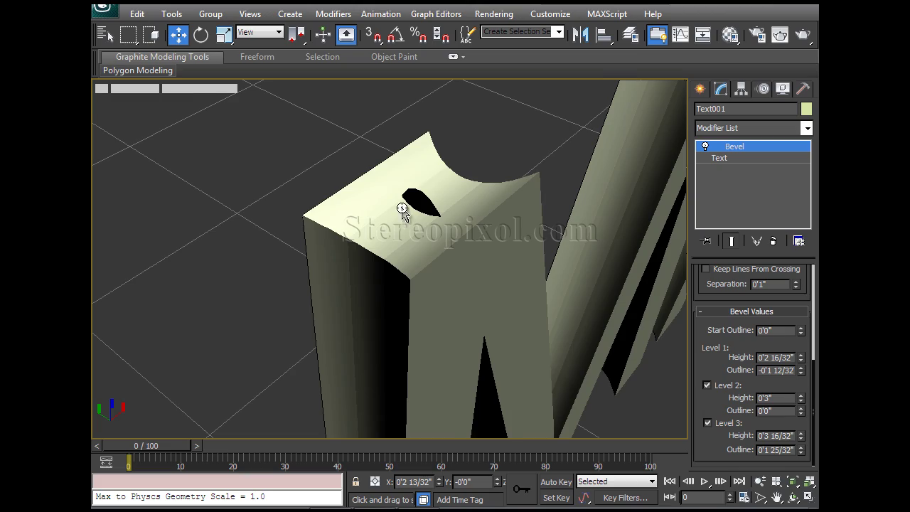
# Step: Inspect the M's inner bevel lines in wireframe display, and return to shaded display to check the same spot
pyautogui.press('F3')
pyautogui.scroll(3, 398, 241)
pyautogui.moveTo(395, 234); pyautogui.dragTo(447, 306, button='middle')
pyautogui.moveTo(447, 306)
pyautogui.keyDown('alt'); pyautogui.mouseDown(button='middle')
pyautogui.moveTo(419, 264)
pyautogui.moveTo(414, 275)
pyautogui.mouseUp(button='middle'); pyautogui.keyUp('alt')
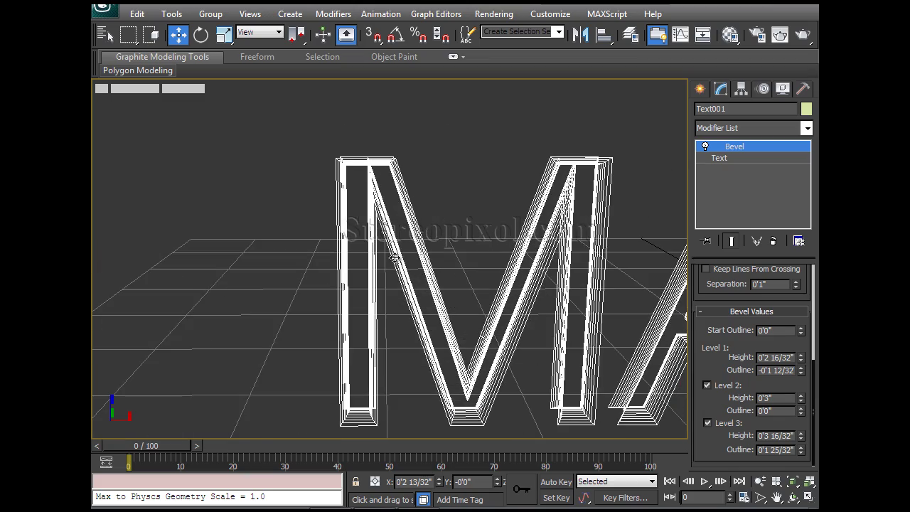
pyautogui.scroll(4, 362, 211)
pyautogui.moveTo(362, 211); pyautogui.dragTo(357, 218, button='middle')
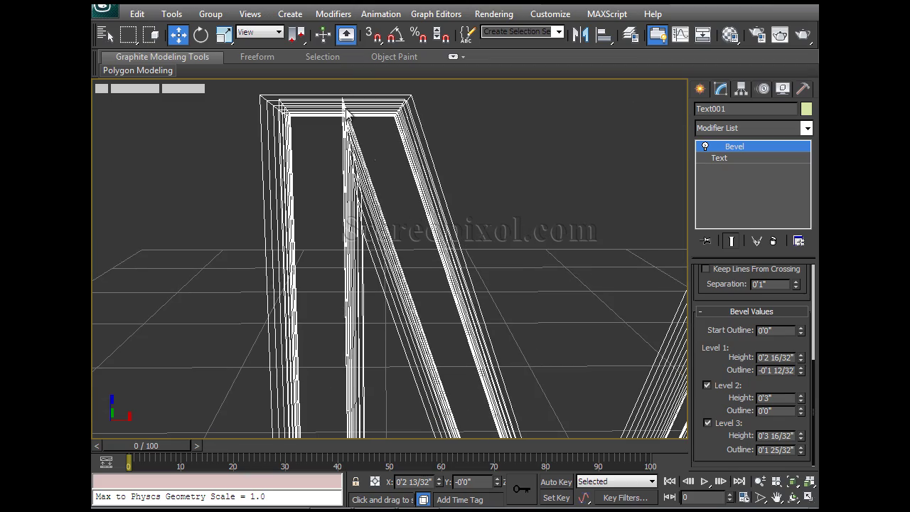
pyautogui.keyDown('alt'); pyautogui.moveTo(401, 183); pyautogui.dragTo(530, 240, button='middle'); pyautogui.keyUp('alt')
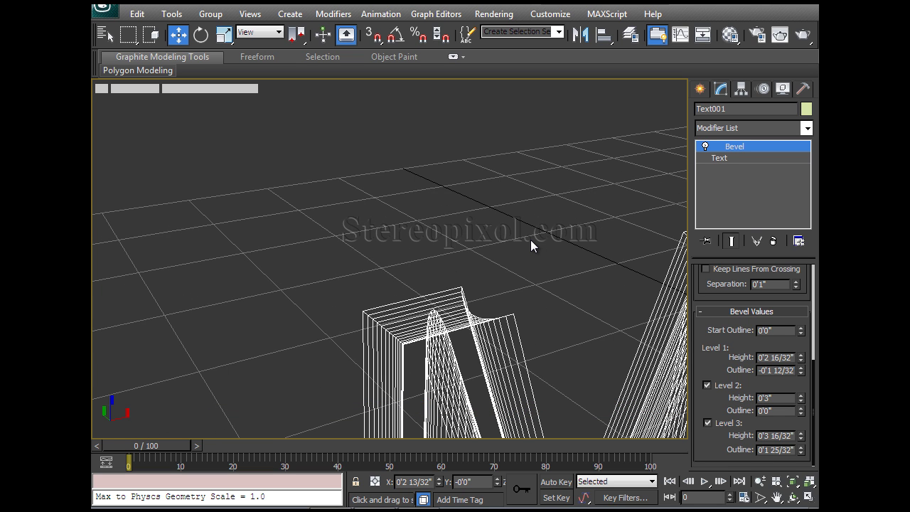
pyautogui.press('F3')
pyautogui.moveTo(527, 277); pyautogui.dragTo(502, 215, button='middle')
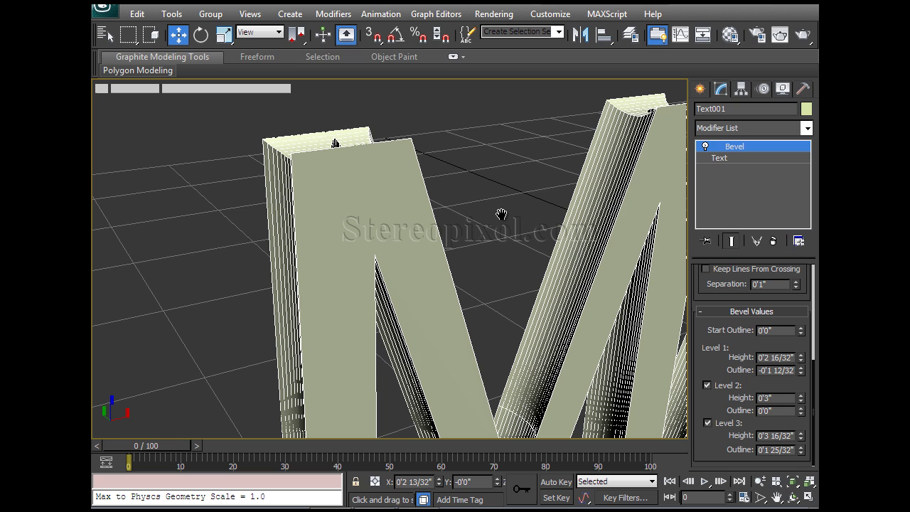
pyautogui.keyDown('alt'); pyautogui.moveTo(451, 251); pyautogui.dragTo(491, 264, button='middle'); pyautogui.keyUp('alt')
pyautogui.moveTo(490, 264); pyautogui.dragTo(522, 304, button='middle')
pyautogui.scroll(3, 521, 303)
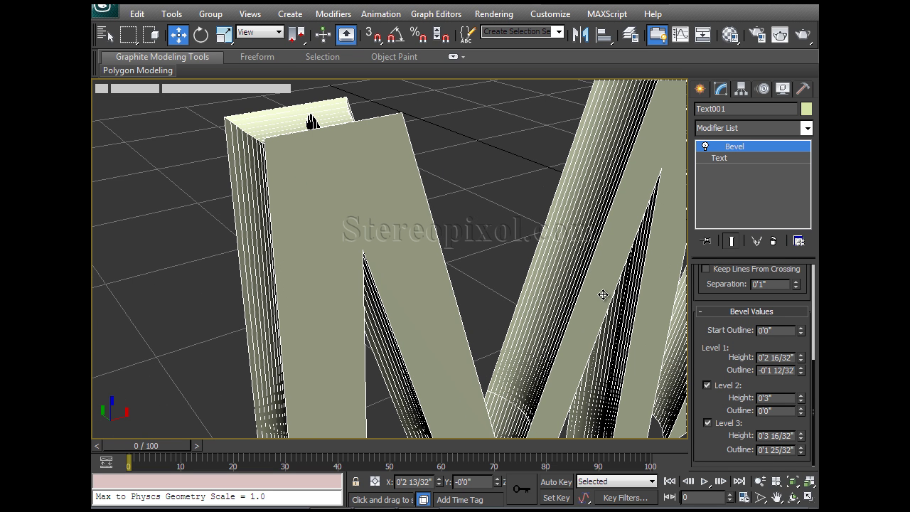
# Step: Turn on Keep Lines From Crossing for the bevel, comparing the M's top face with the option off and on
pyautogui.moveTo(709, 350); pyautogui.dragTo(707, 438)
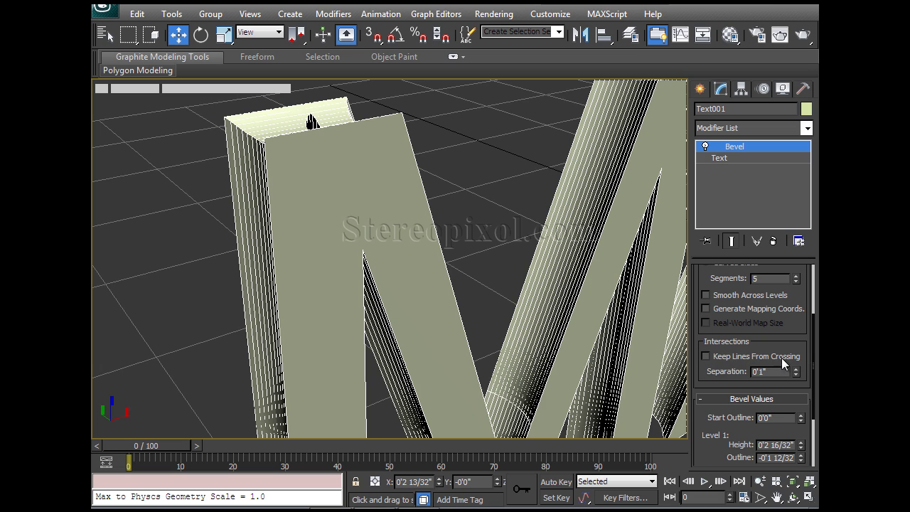
pyautogui.click(705, 356)
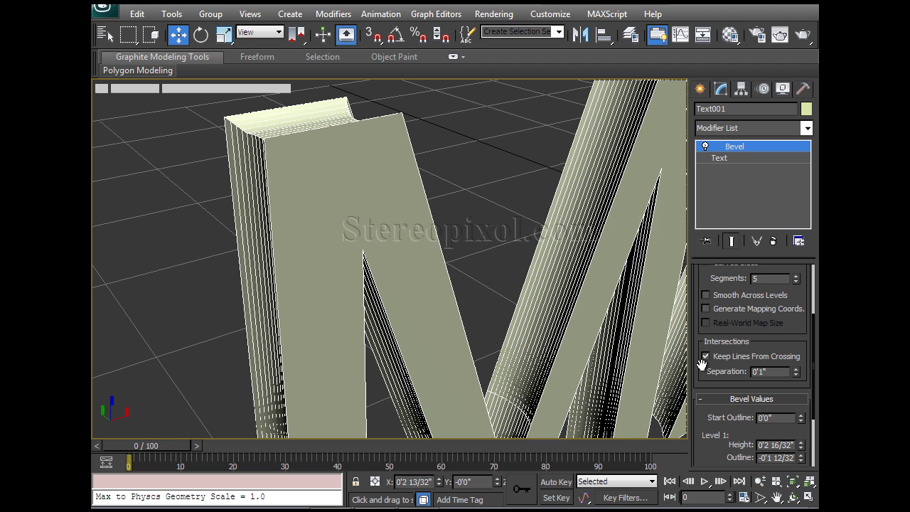
pyautogui.click(704, 356)
pyautogui.keyDown('alt'); pyautogui.moveTo(357, 243); pyautogui.dragTo(436, 278, button='middle'); pyautogui.keyUp('alt')
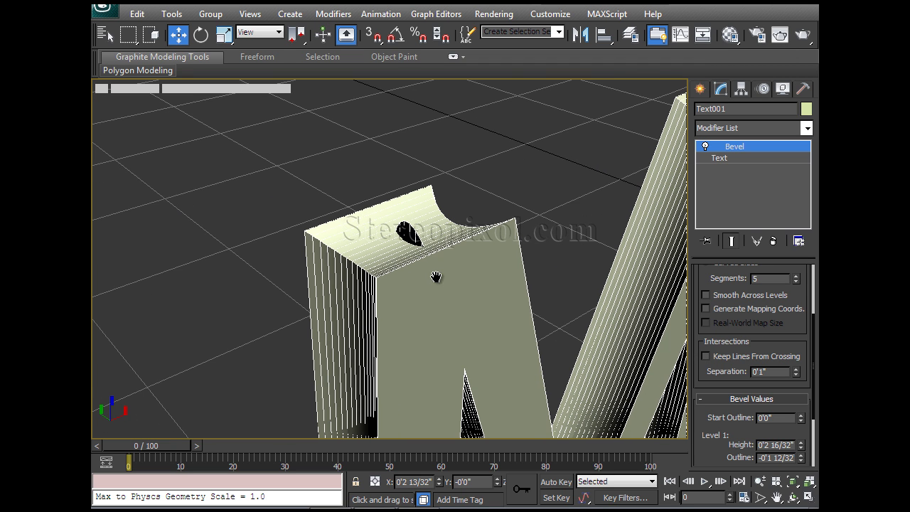
pyautogui.click(704, 356)
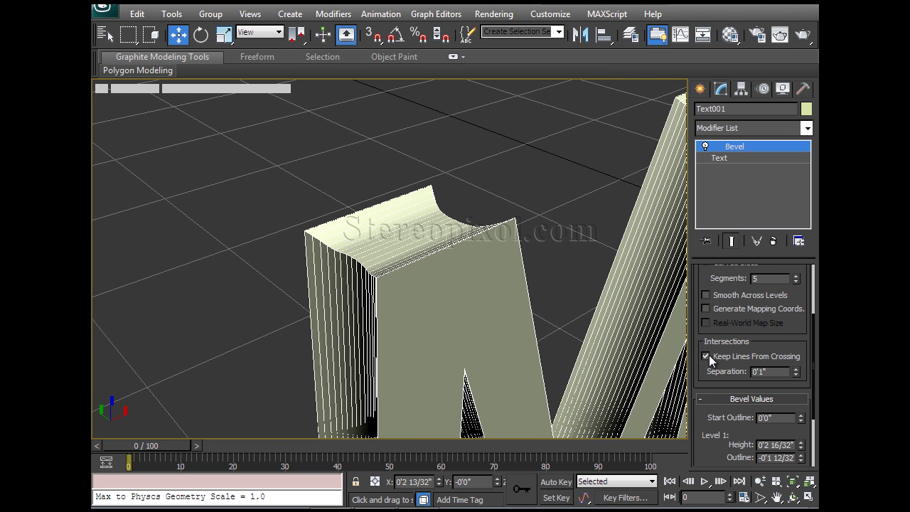
pyautogui.keyDown('alt'); pyautogui.moveTo(426, 300); pyautogui.dragTo(512, 334, button='middle'); pyautogui.keyUp('alt')
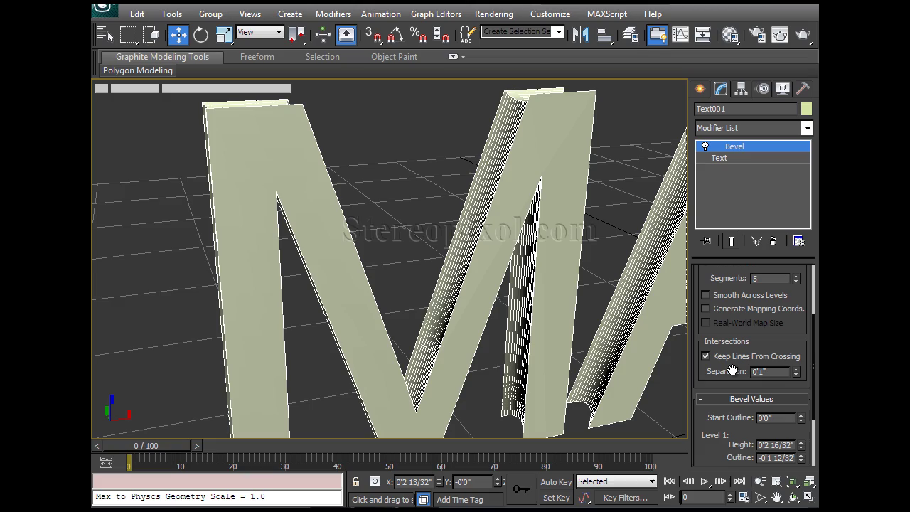
# Step: Apply a Bend modifier to the beveled MAX Text and set its bend angle to 63.5
pyautogui.keyDown('alt'); pyautogui.moveTo(514, 203); pyautogui.dragTo(465, 310, button='middle'); pyautogui.keyUp('alt')
pyautogui.scroll(-5, 465, 311)
pyautogui.scroll(1, 538, 327)
pyautogui.moveTo(538, 328); pyautogui.dragTo(434, 276, button='middle')
pyautogui.keyDown('alt'); pyautogui.moveTo(485, 238); pyautogui.dragTo(502, 270, button='middle'); pyautogui.keyUp('alt')
pyautogui.click(458, 236)
pyautogui.click(520, 353)
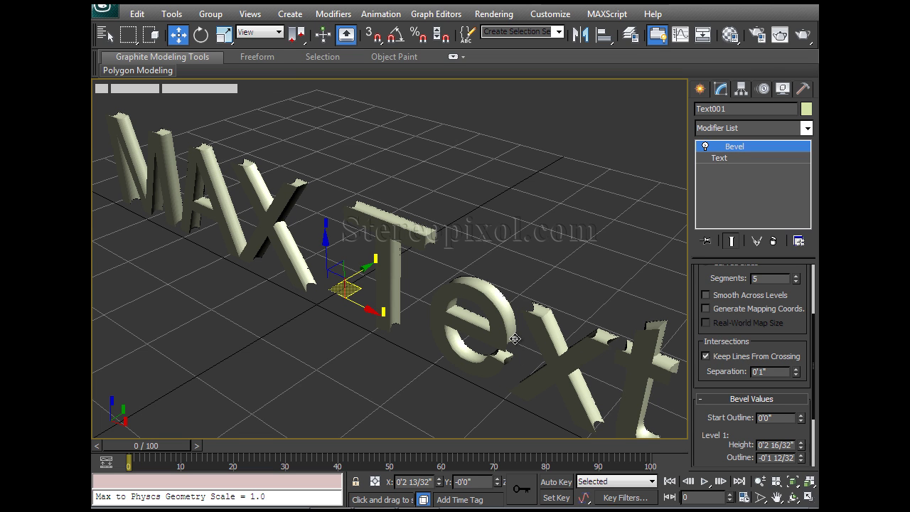
pyautogui.click(737, 128)
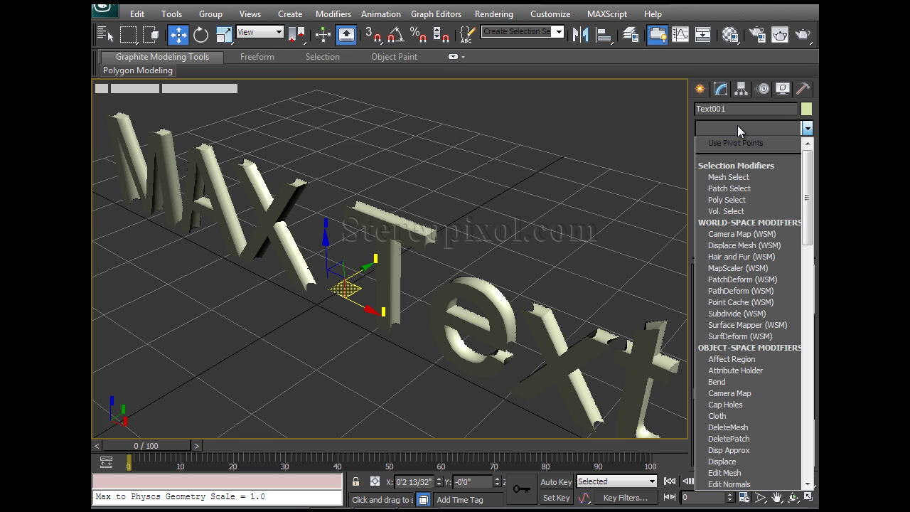
pyautogui.press('b')
pyautogui.press('Return')
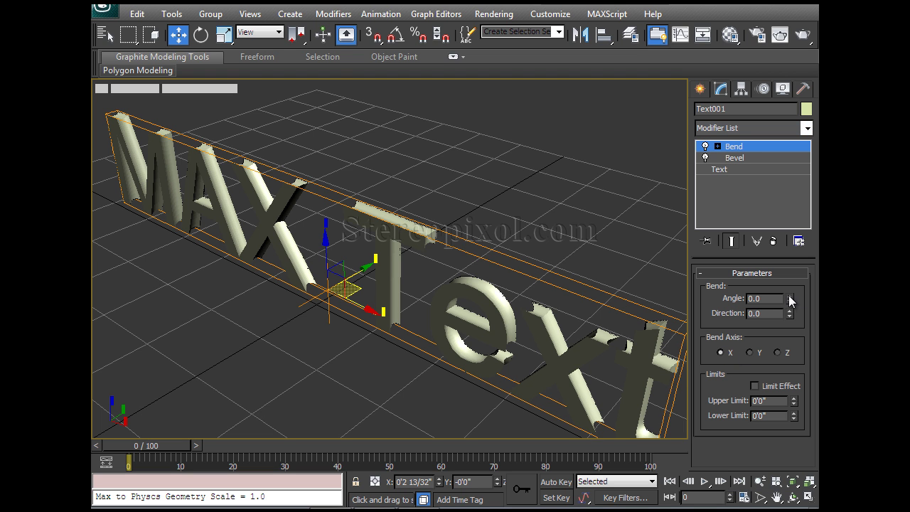
pyautogui.moveTo(791, 299); pyautogui.dragTo(791, 257)
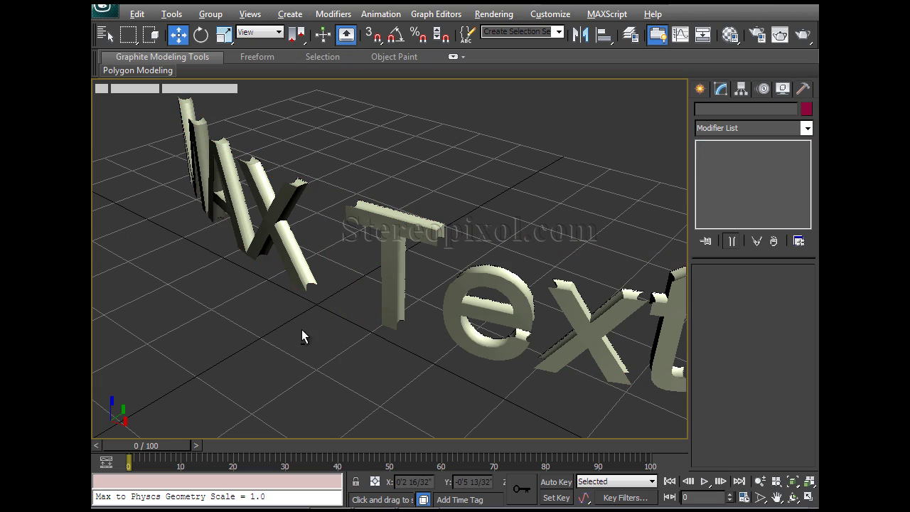
# Step: Render the perspective view of the bent text from the front and close the rendered frame
pyautogui.keyDown('alt'); pyautogui.moveTo(301, 329); pyautogui.dragTo(456, 336, button='middle'); pyautogui.keyUp('alt')
pyautogui.scroll(-4, 374, 319)
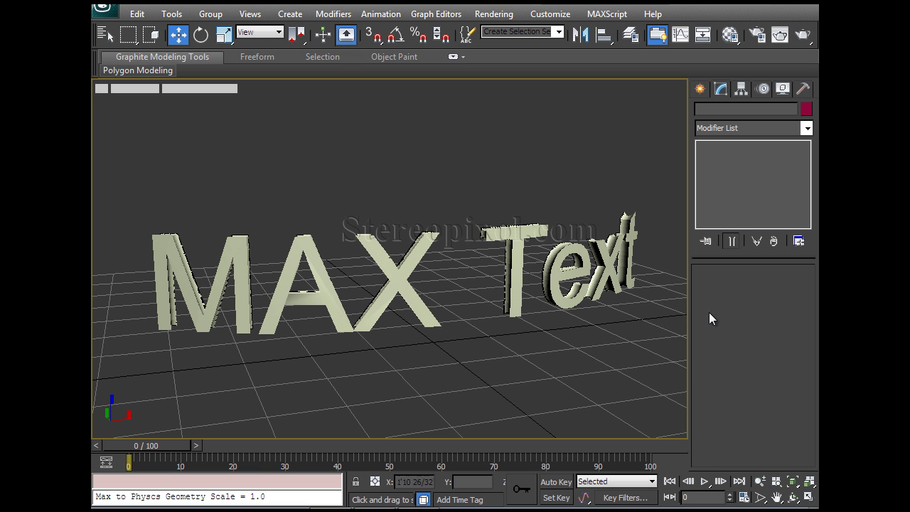
pyautogui.click(801, 37)
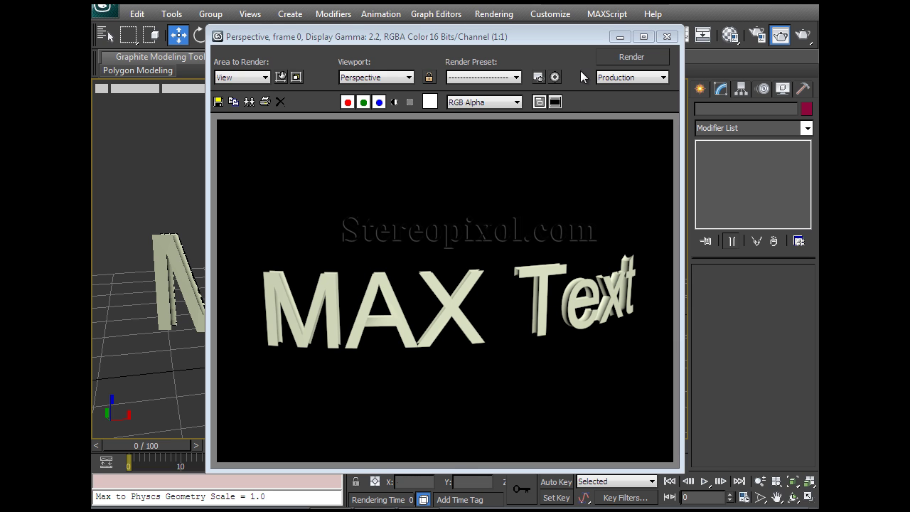
pyautogui.click(667, 36)
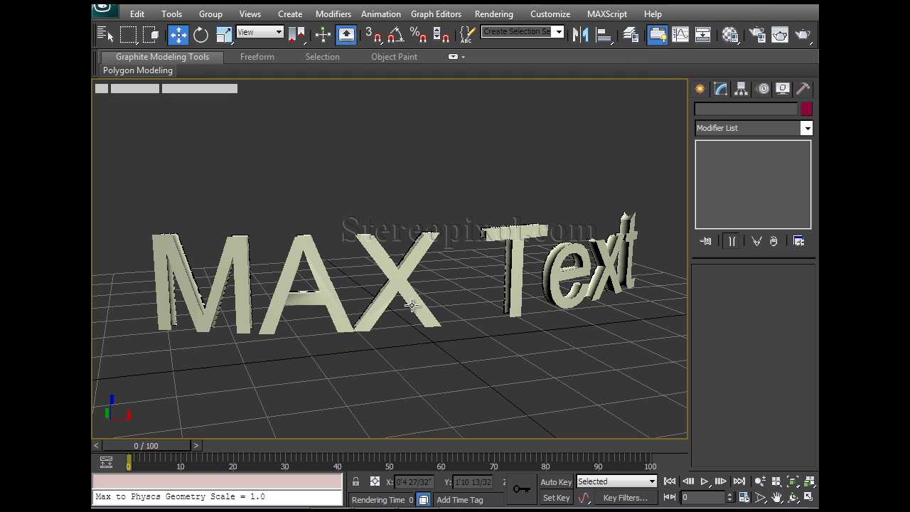
# Step: Select the bent text, look into the Bend's Gizmo sub-object level, and remove the Bend modifier from the stack
pyautogui.keyDown('alt'); pyautogui.moveTo(375, 383); pyautogui.dragTo(400, 217, button='middle'); pyautogui.keyUp('alt')
pyautogui.click(491, 285)
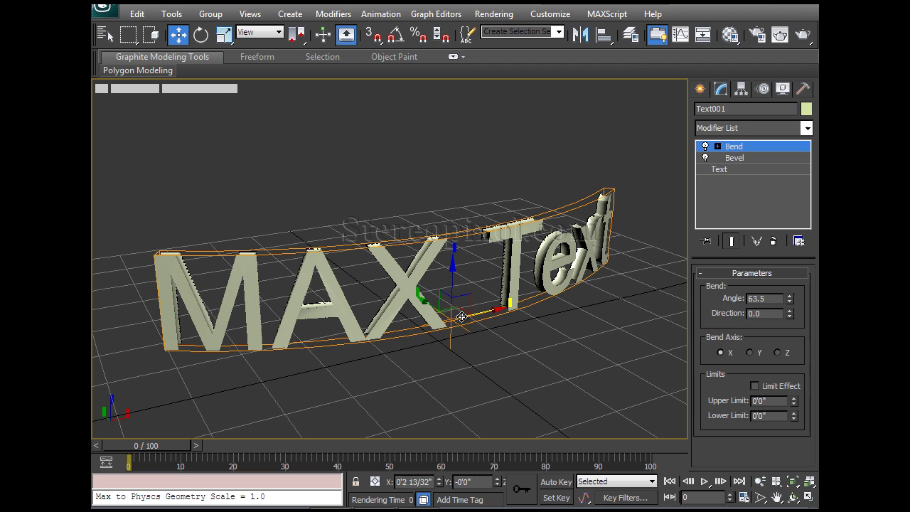
pyautogui.moveTo(490, 311)
pyautogui.mouseDown()
pyautogui.moveTo(518, 309)
pyautogui.moveTo(490, 310)
pyautogui.mouseUp()
pyautogui.hotkey('ctrl', 'z')
pyautogui.click(718, 146)
pyautogui.click(746, 159)
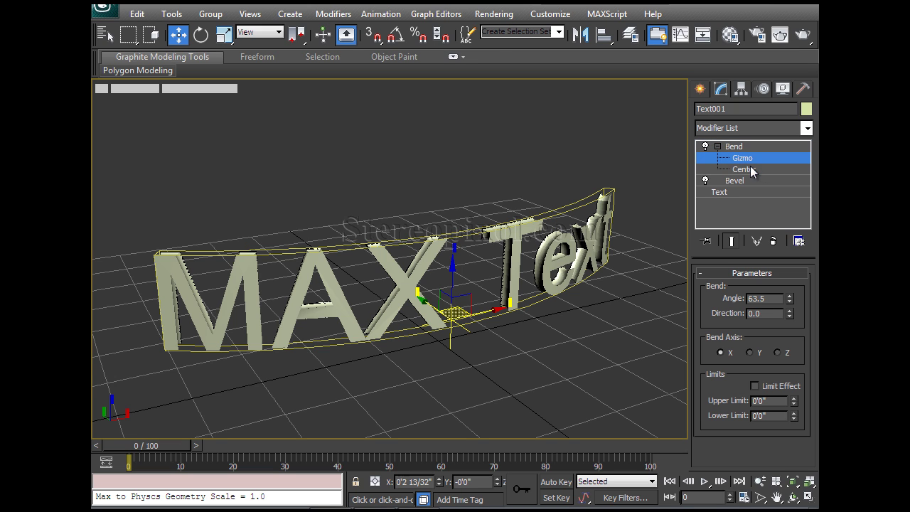
pyautogui.click(717, 146)
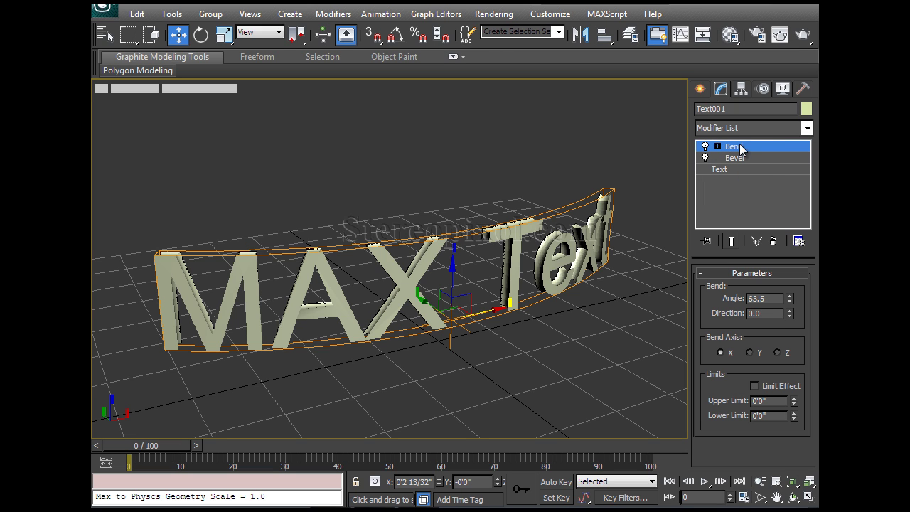
pyautogui.click(773, 240)
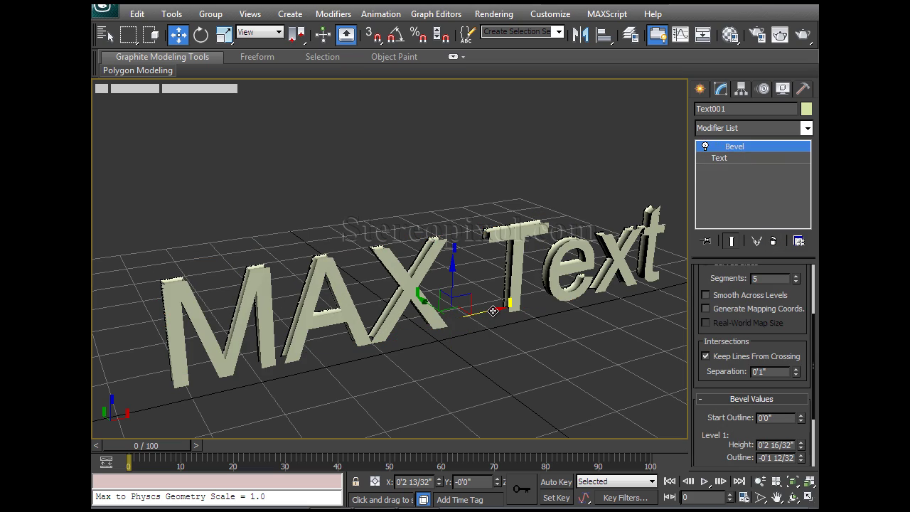
pyautogui.keyDown('alt'); pyautogui.moveTo(502, 324); pyautogui.dragTo(498, 373, button='middle'); pyautogui.keyUp('alt')
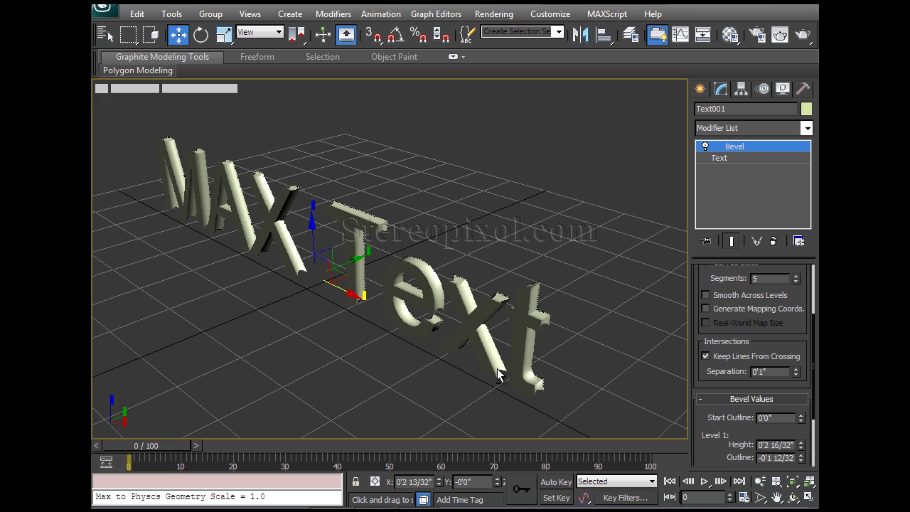